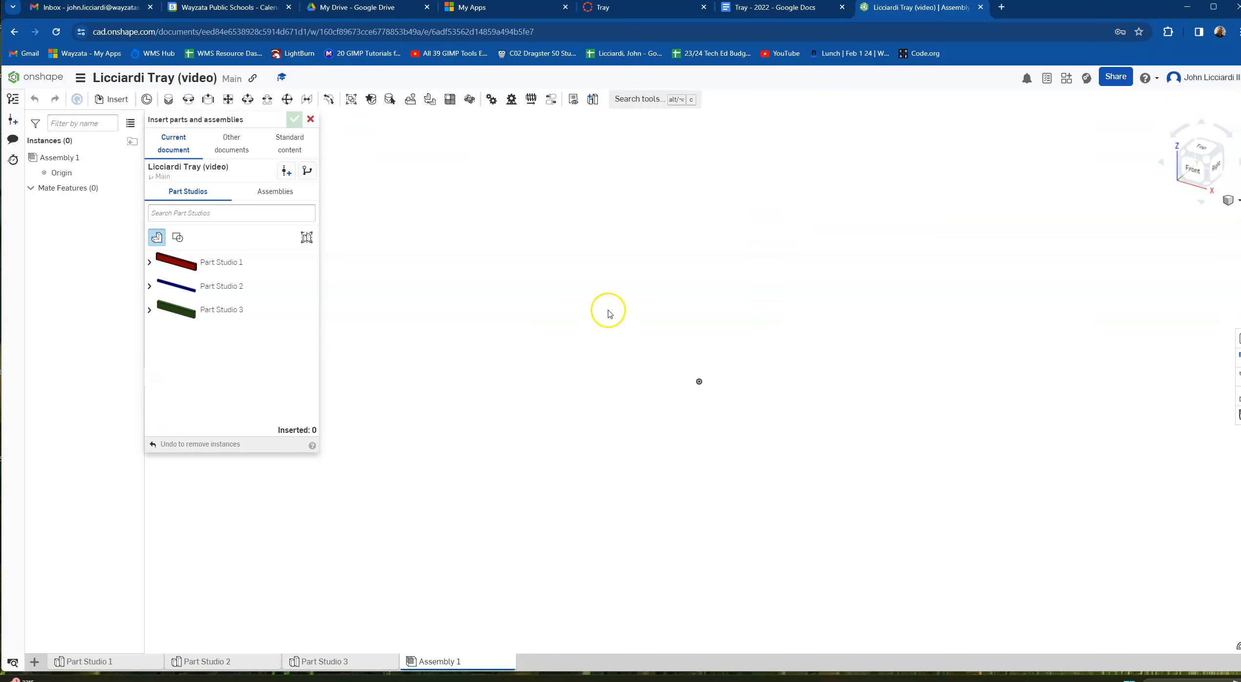
Step: Insert the Back Piece from Part Studio 1 into the assembly and fix it in place
left_click(225, 266)
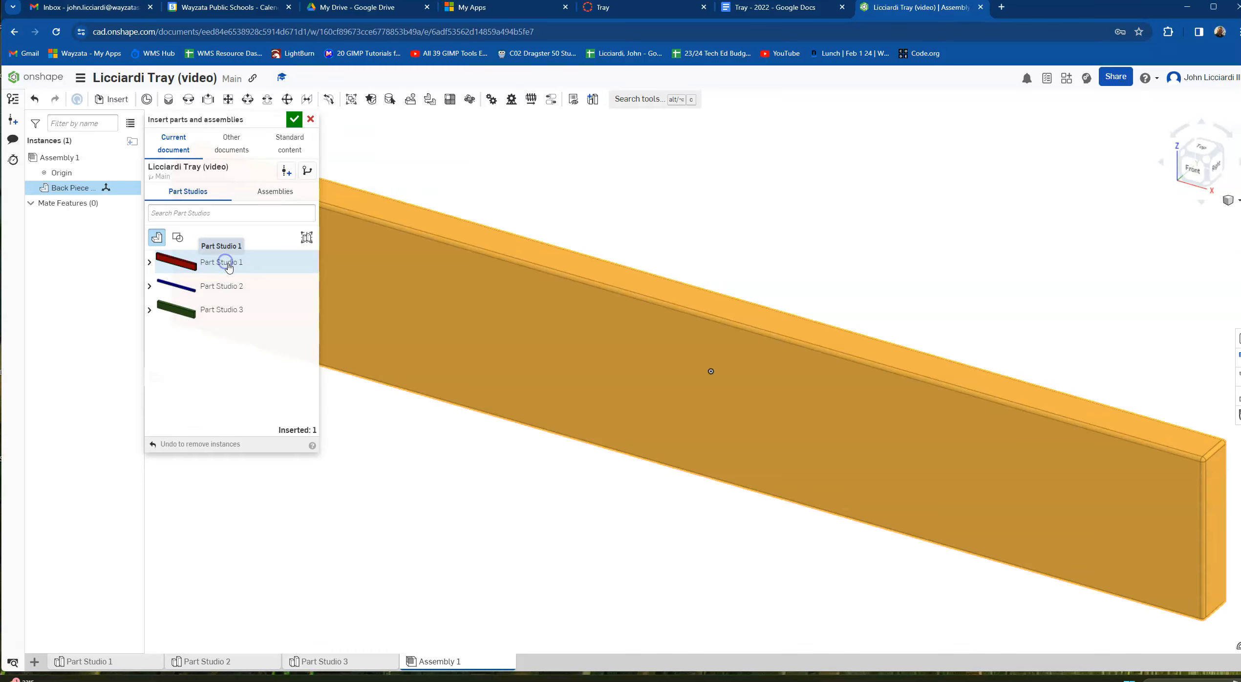
left_click(74, 189)
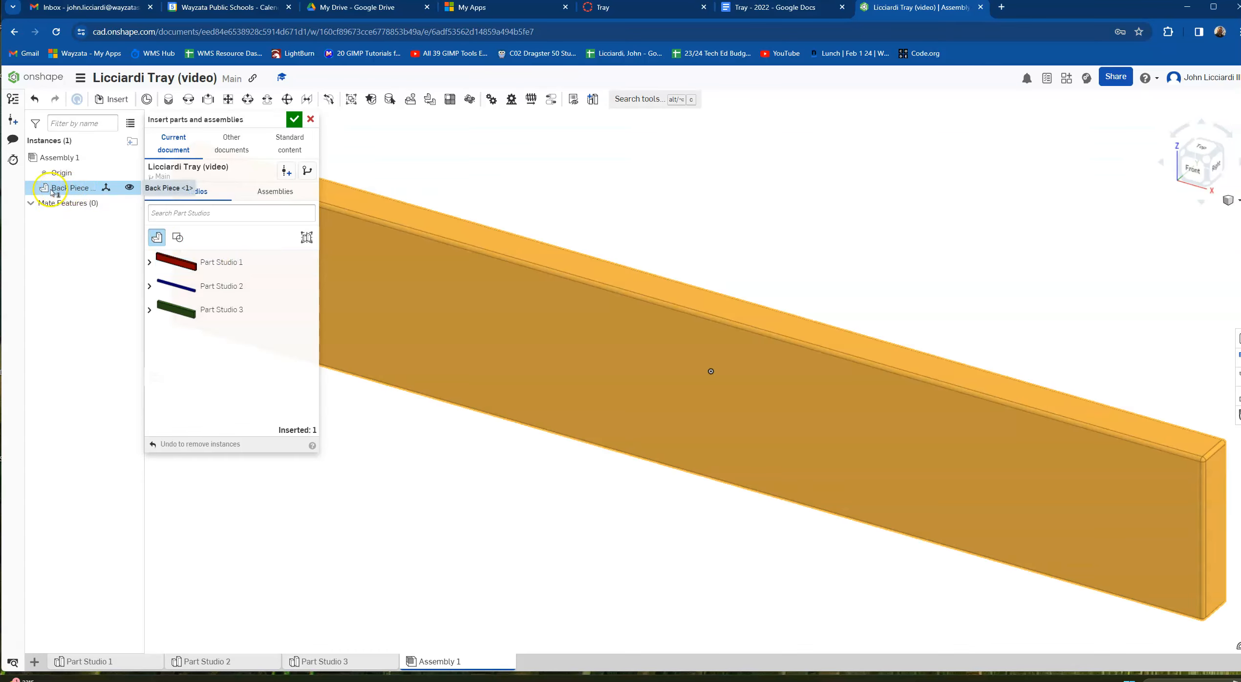
scroll(749, 377, "down", 5)
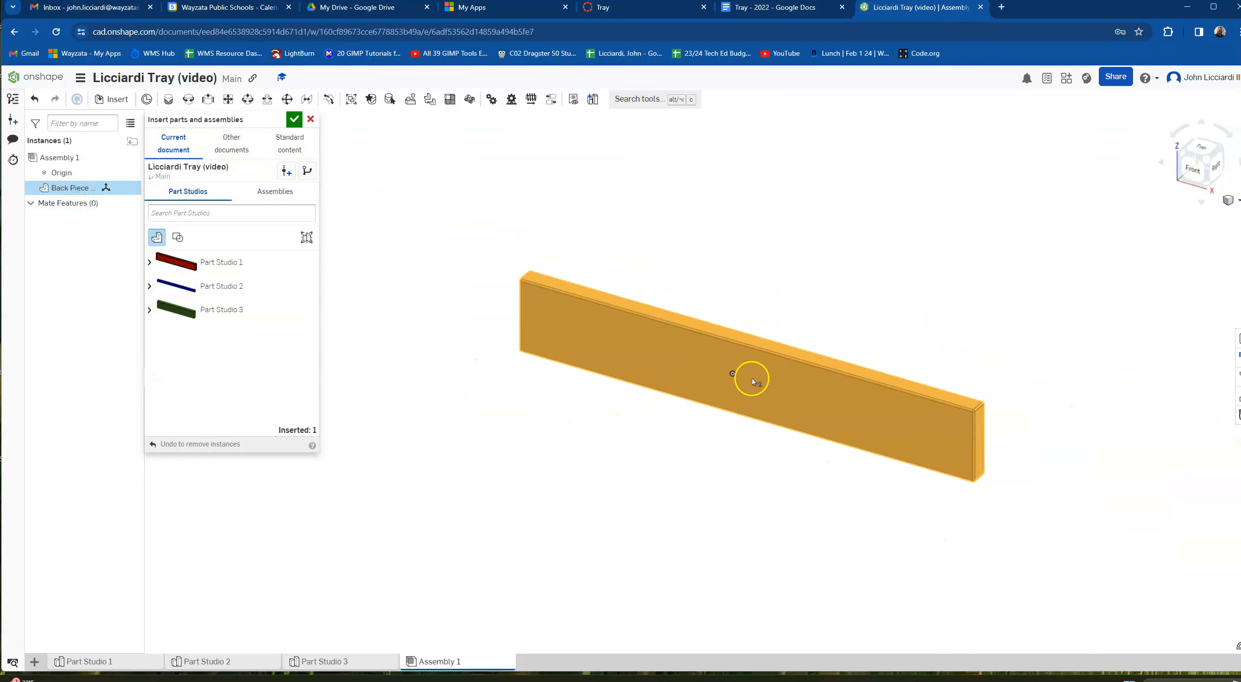
left_click(734, 374)
right_click_drag(731, 515, 800, 483)
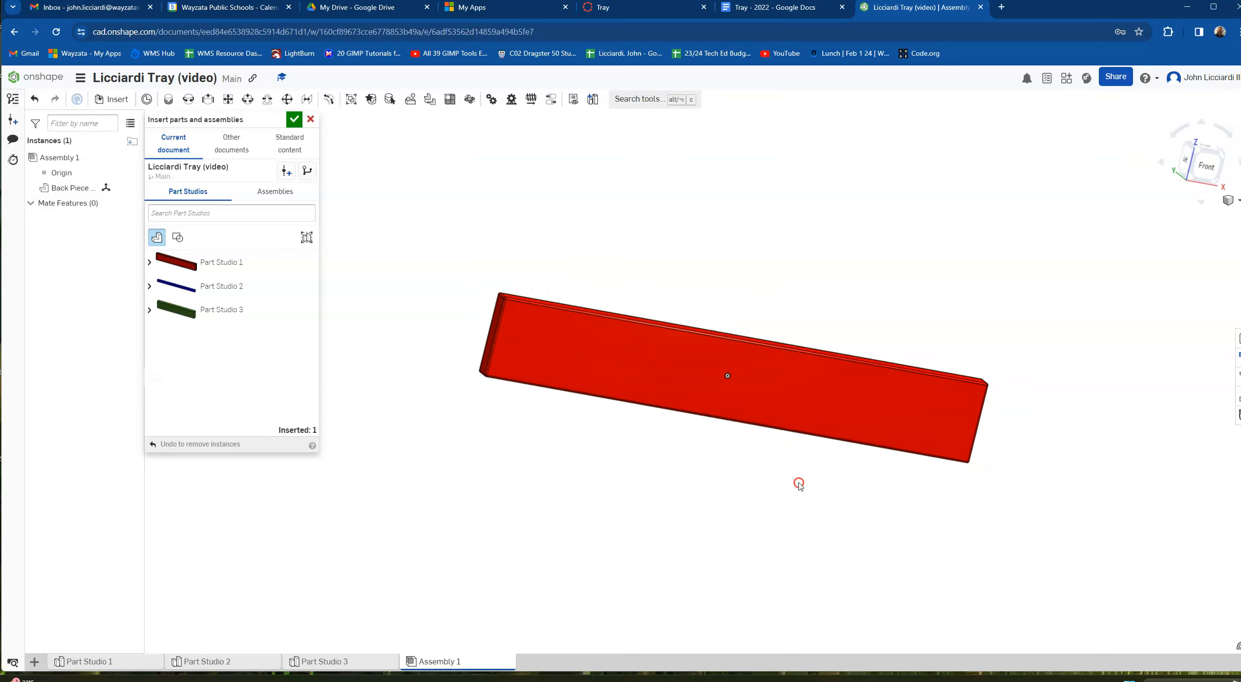
left_click(1206, 166)
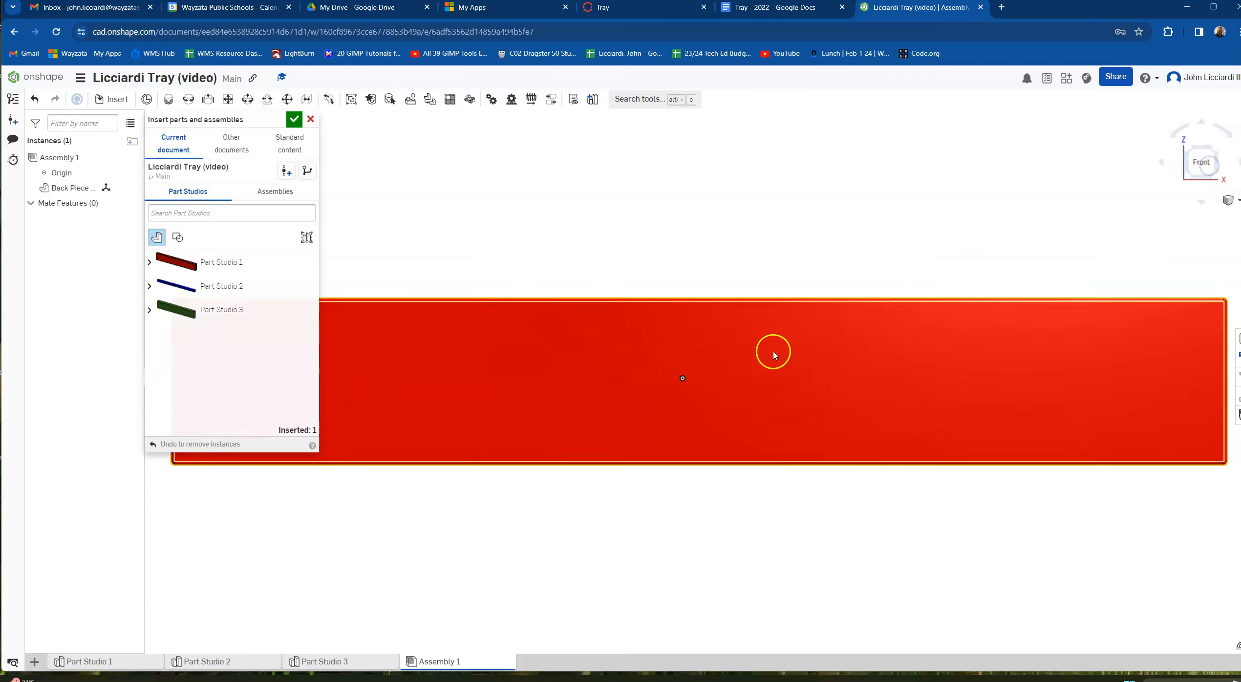
scroll(774, 354, "down", 5)
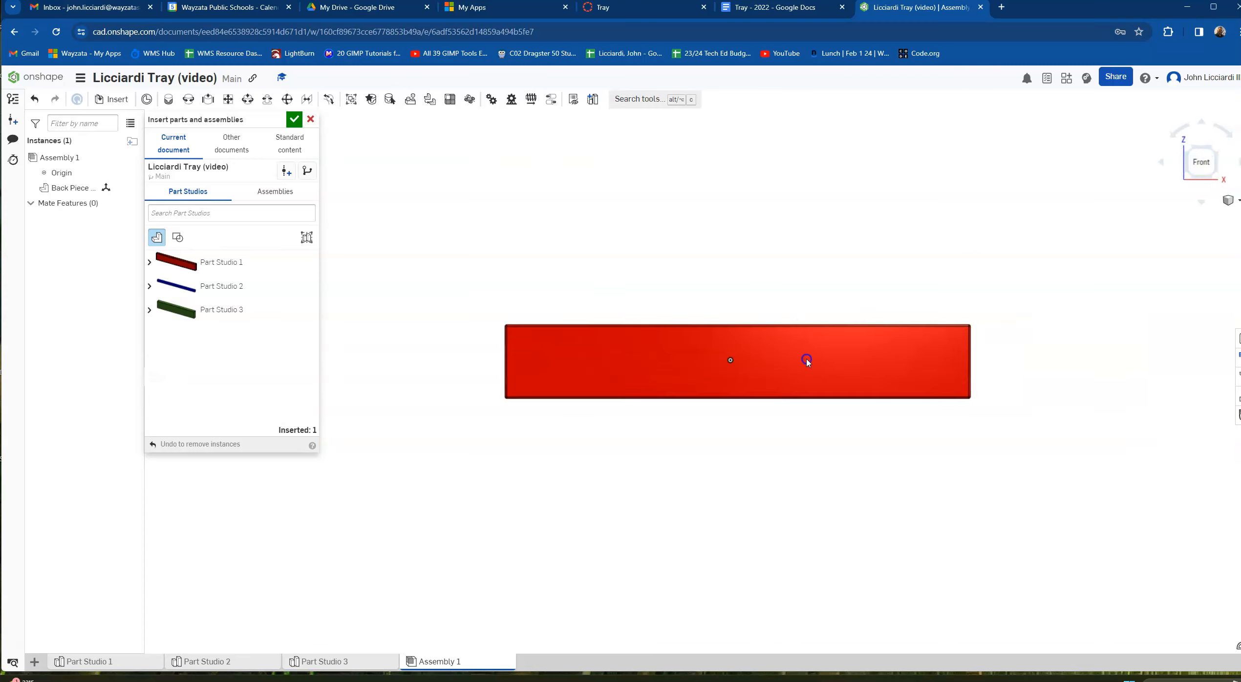
left_click(820, 441)
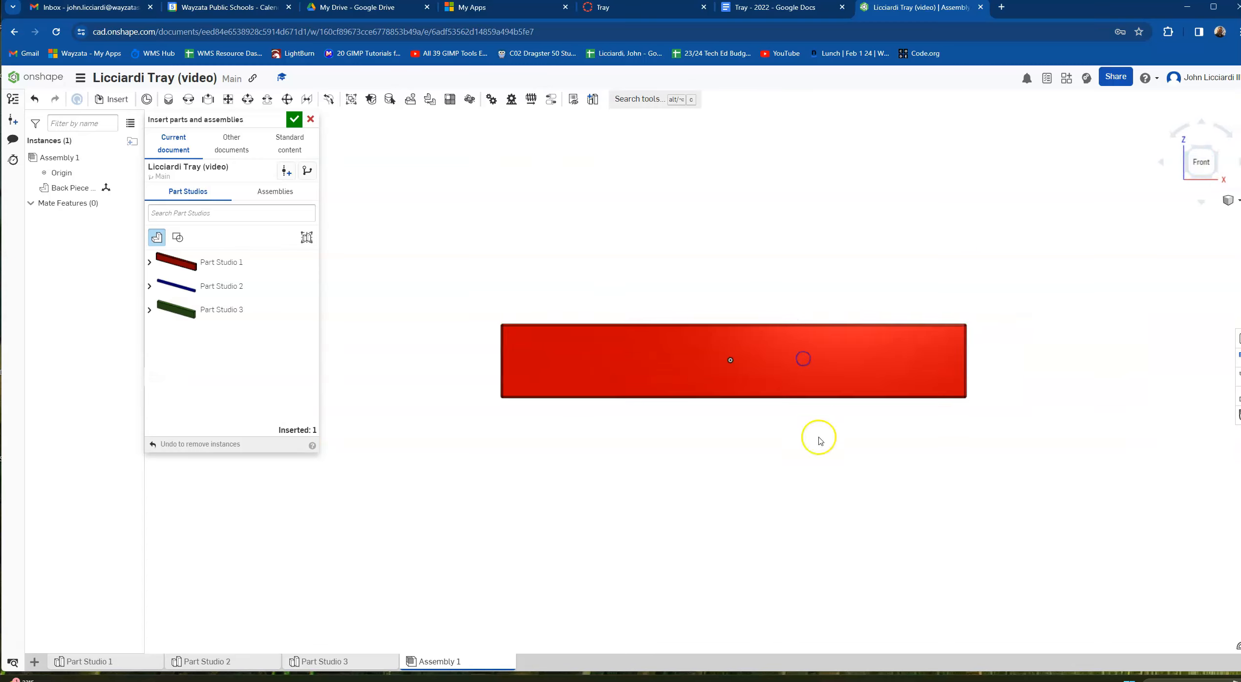
left_click(294, 119)
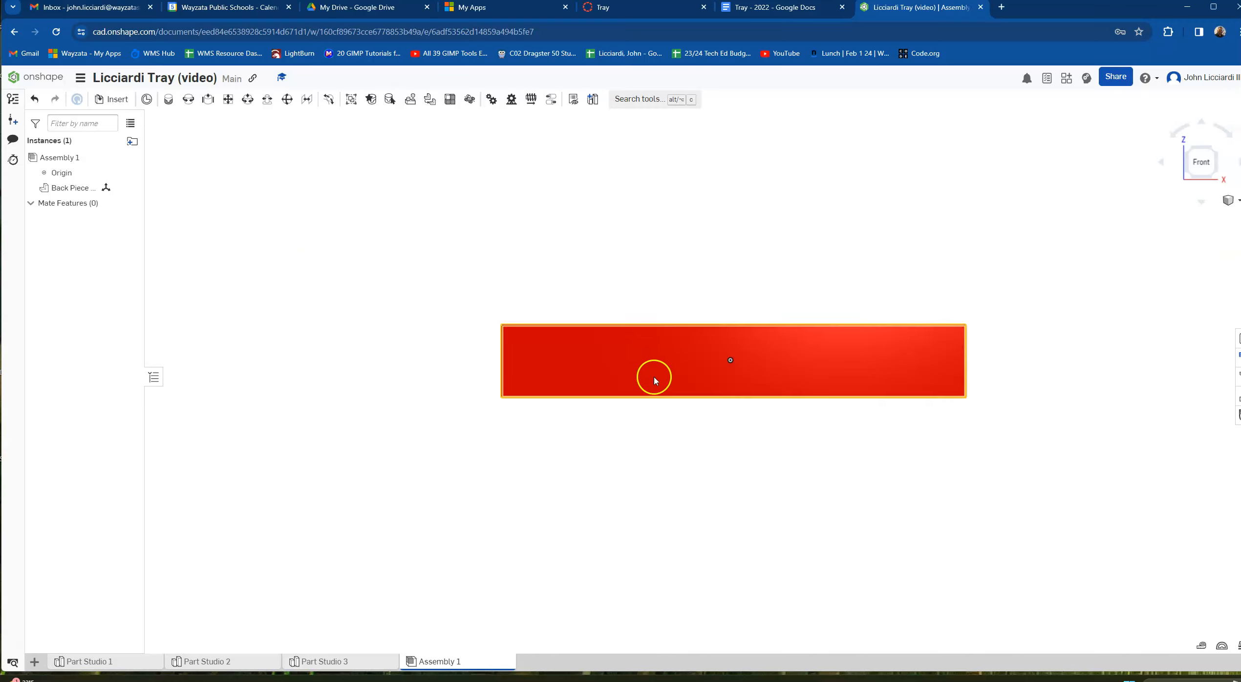
right_click(684, 360)
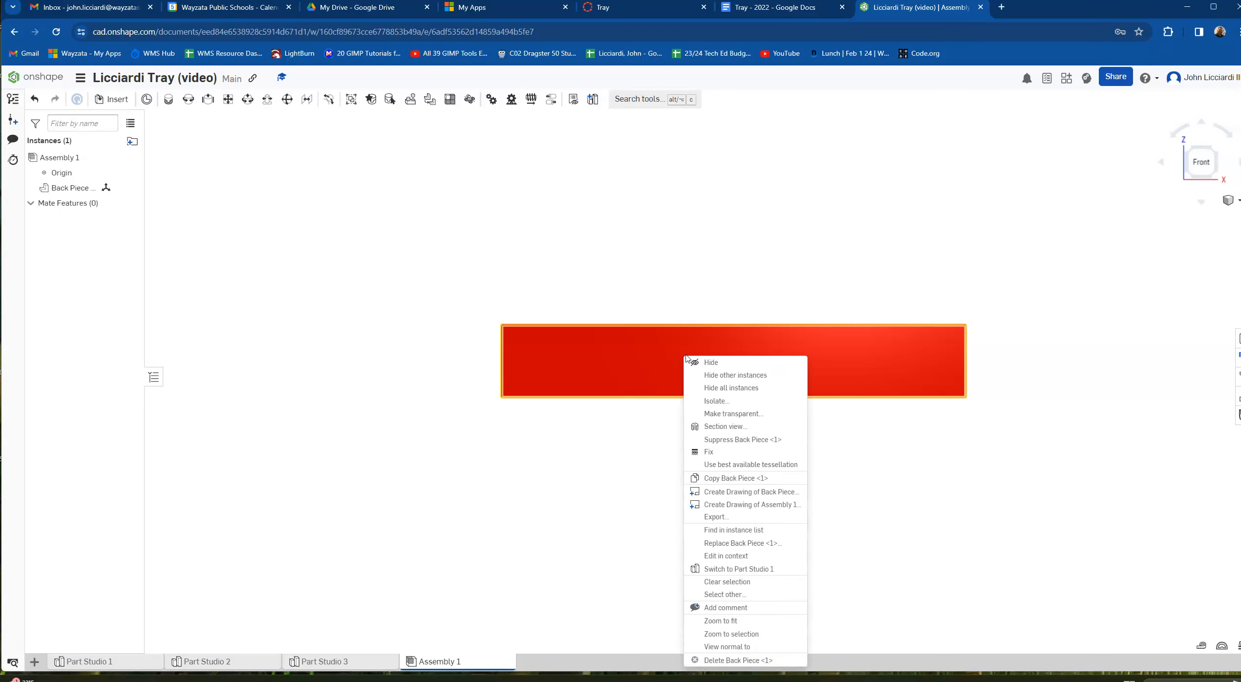
left_click(741, 454)
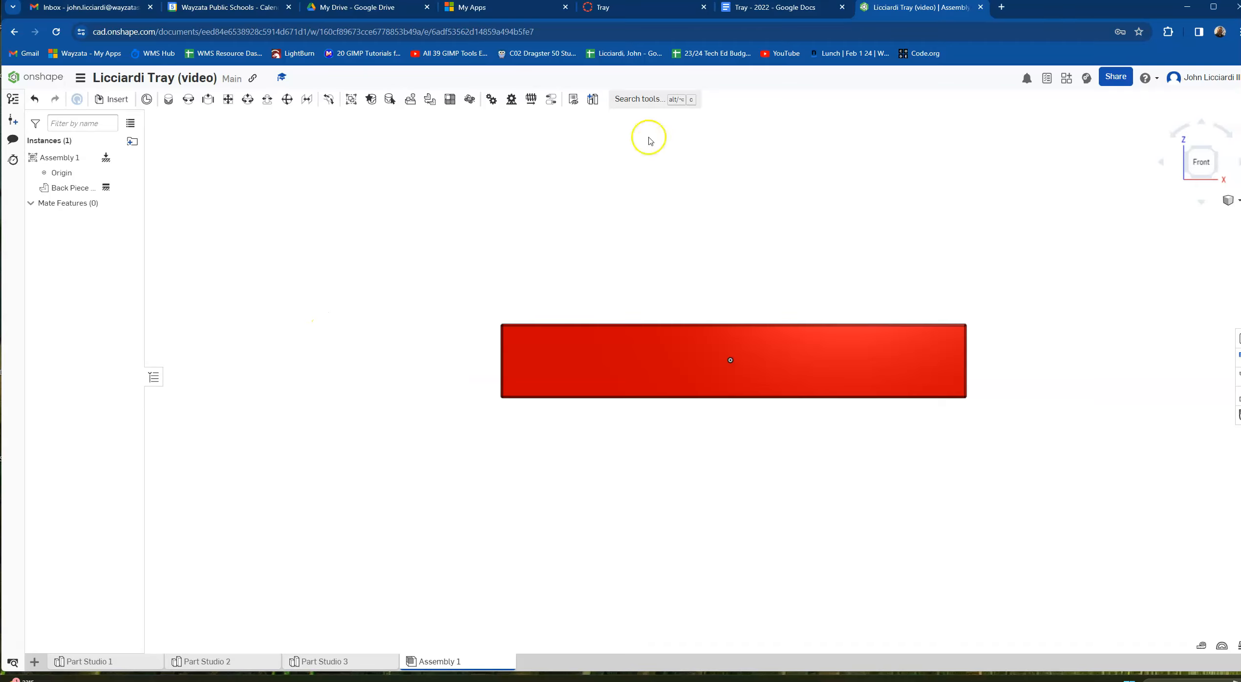
Step: Check the tray picture in the Tray - 2022 Google Doc and insert one 1 inch strip from Part Studio 2 above the back piece
left_click(801, 11)
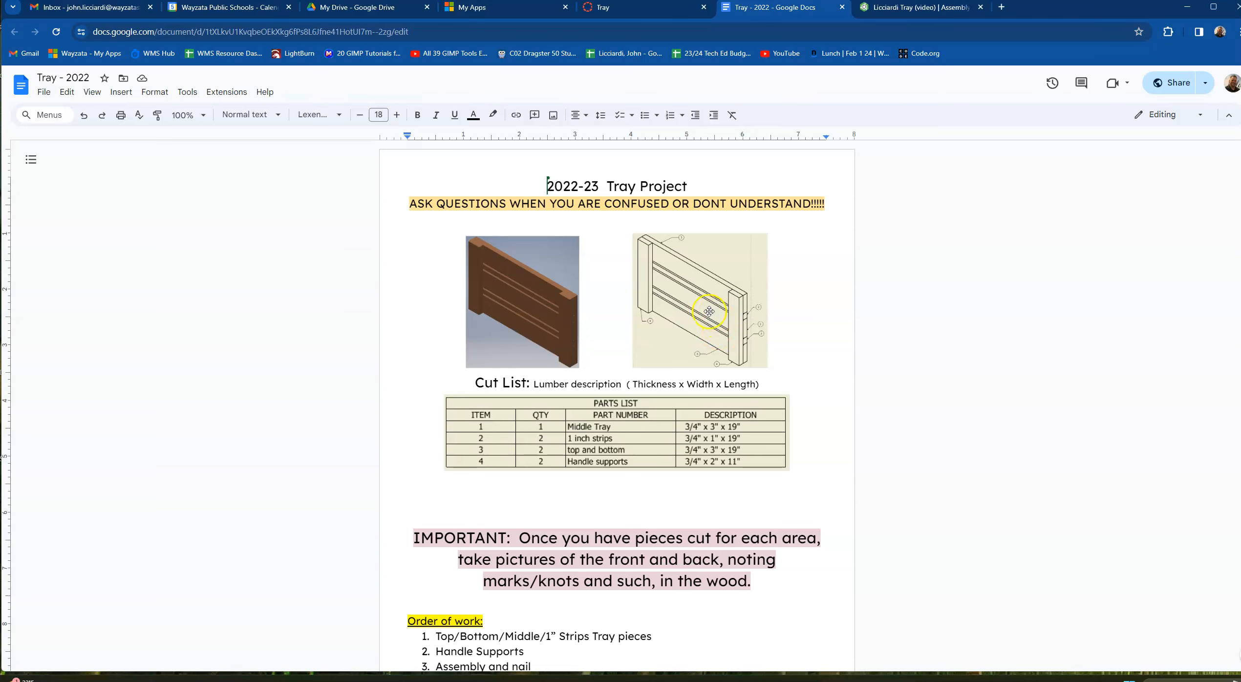
left_click(912, 13)
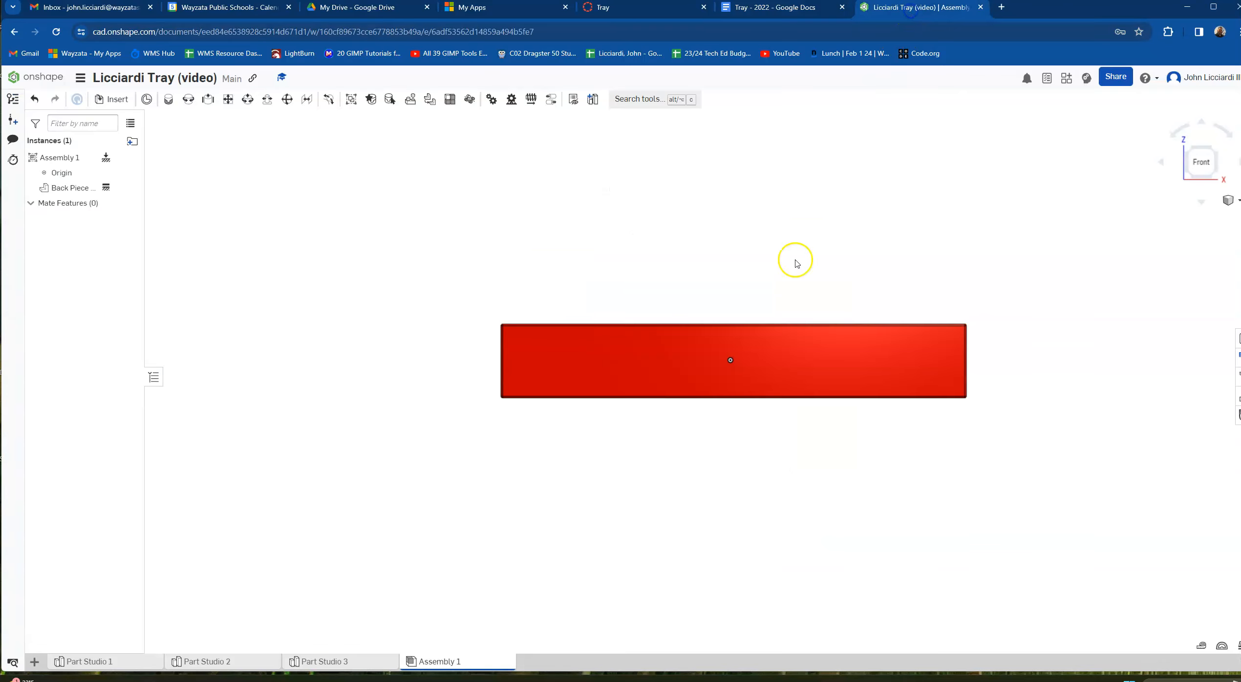
left_click(112, 99)
left_click(220, 287)
left_click(540, 229)
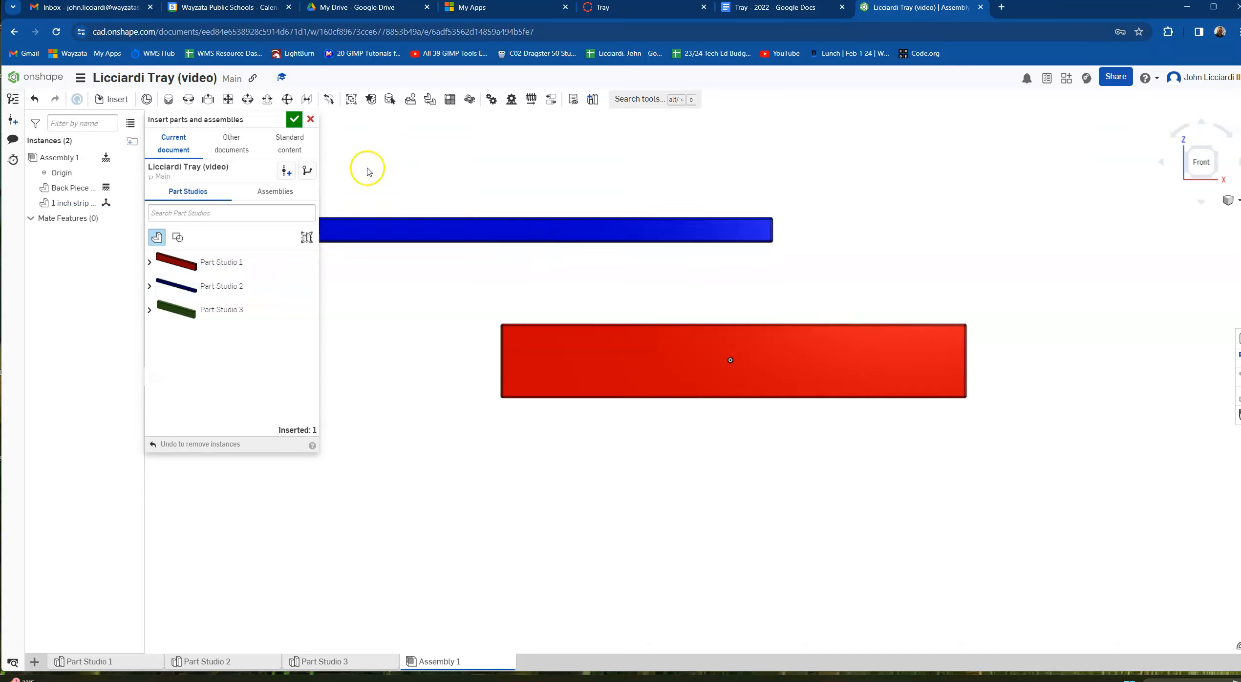
left_click(293, 119)
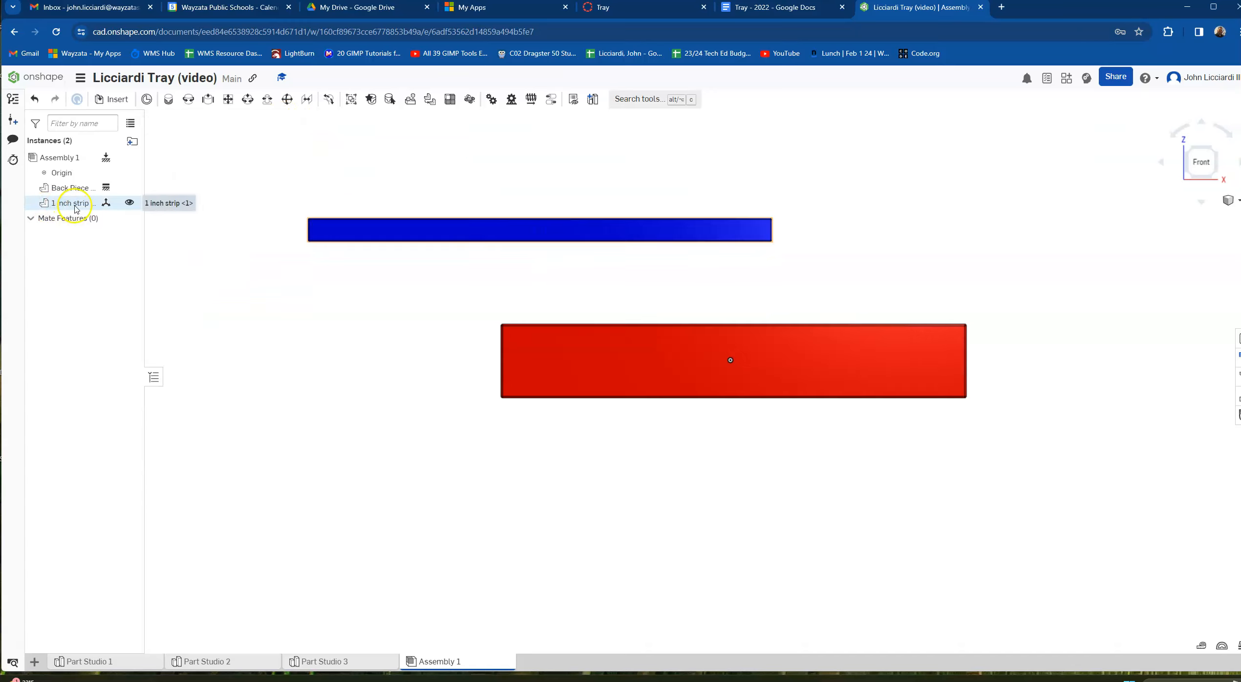
left_click_drag(585, 244, 715, 253)
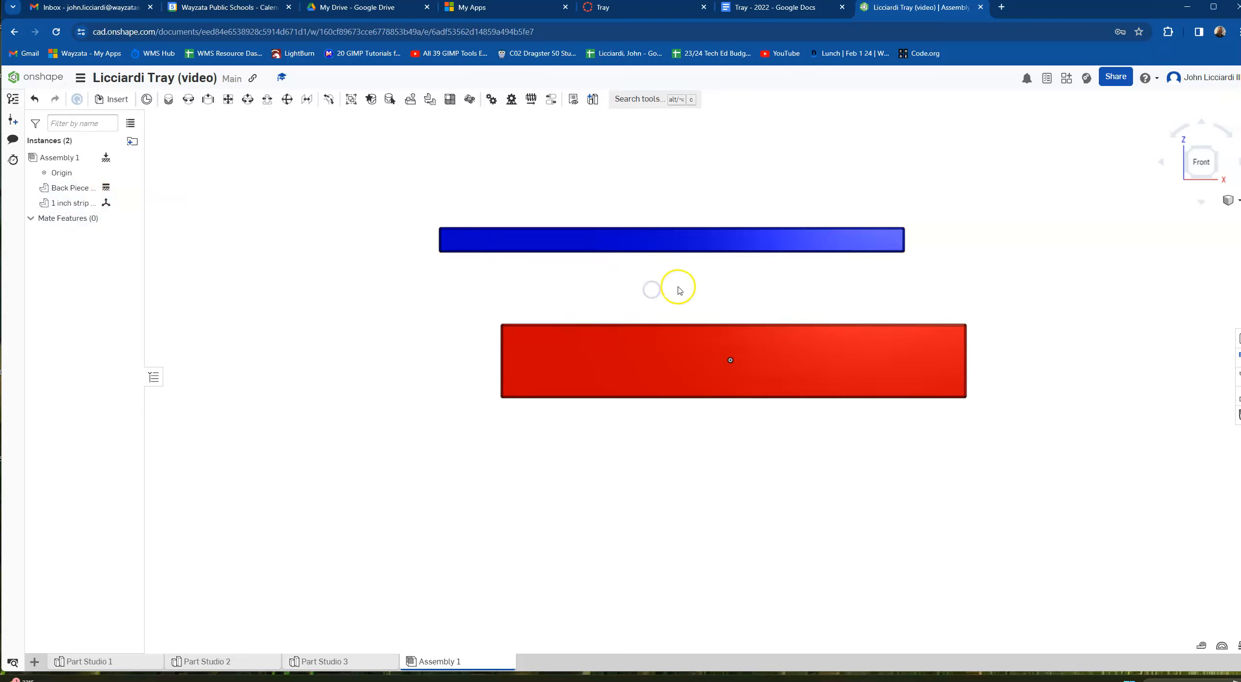
Step: Create a Fastened mate between the centre of the back piece's top face and the centre of the 1 inch strip's top face
right_click_drag(700, 290, 723, 394)
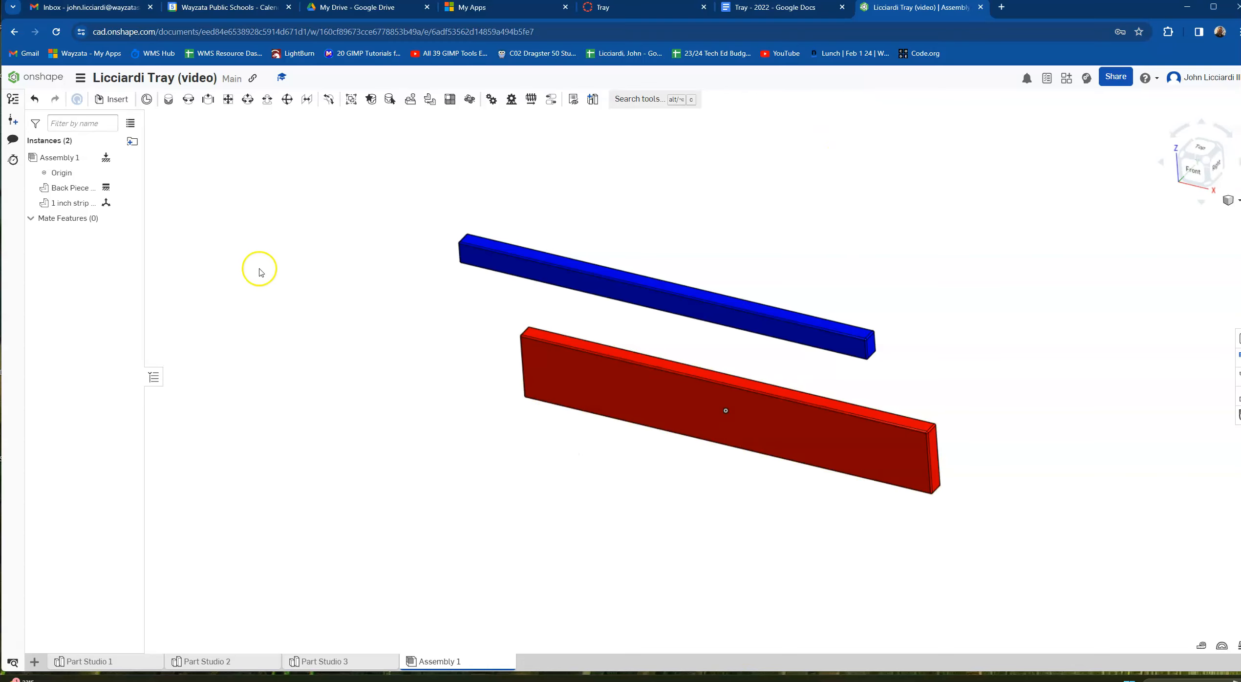
left_click(170, 107)
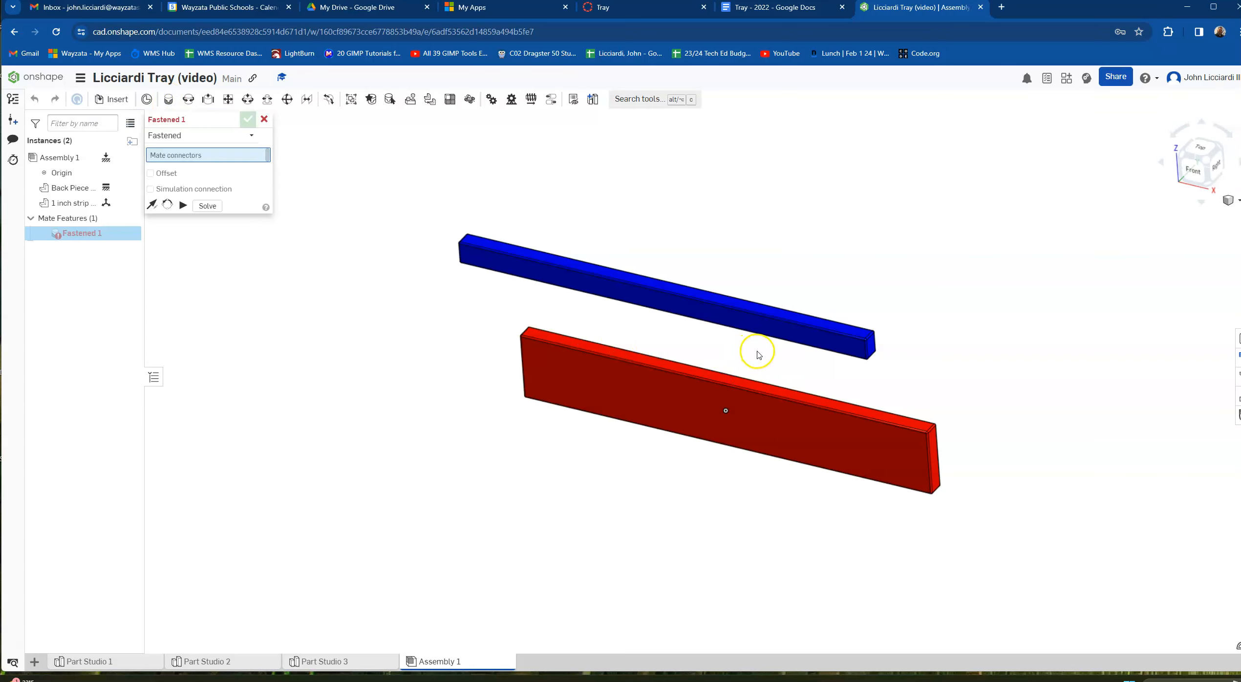
scroll(748, 352, "down", 5)
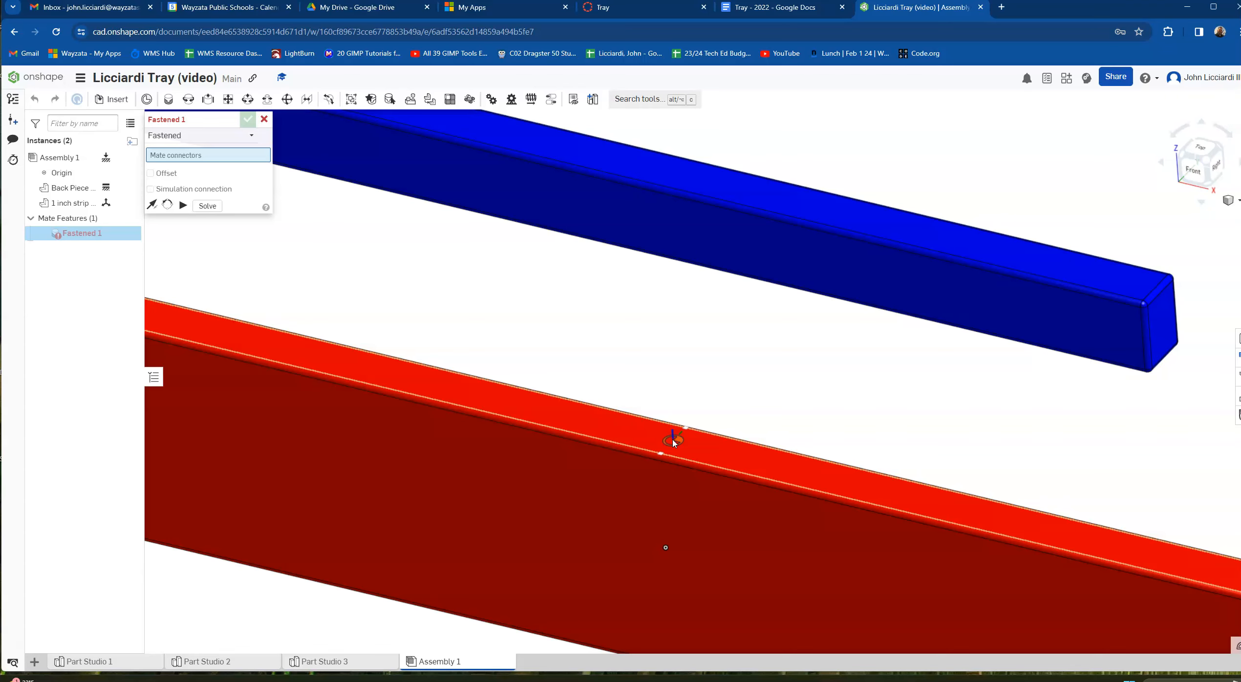
left_click(674, 442)
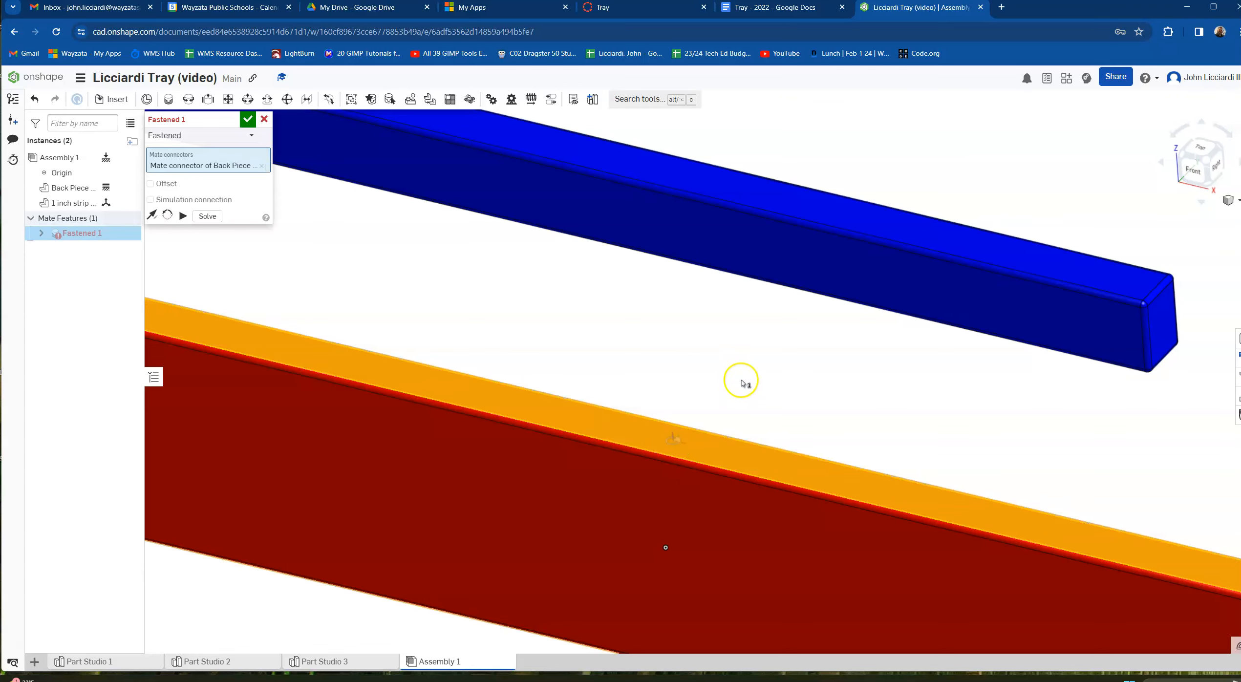
scroll(828, 317, "up", 3)
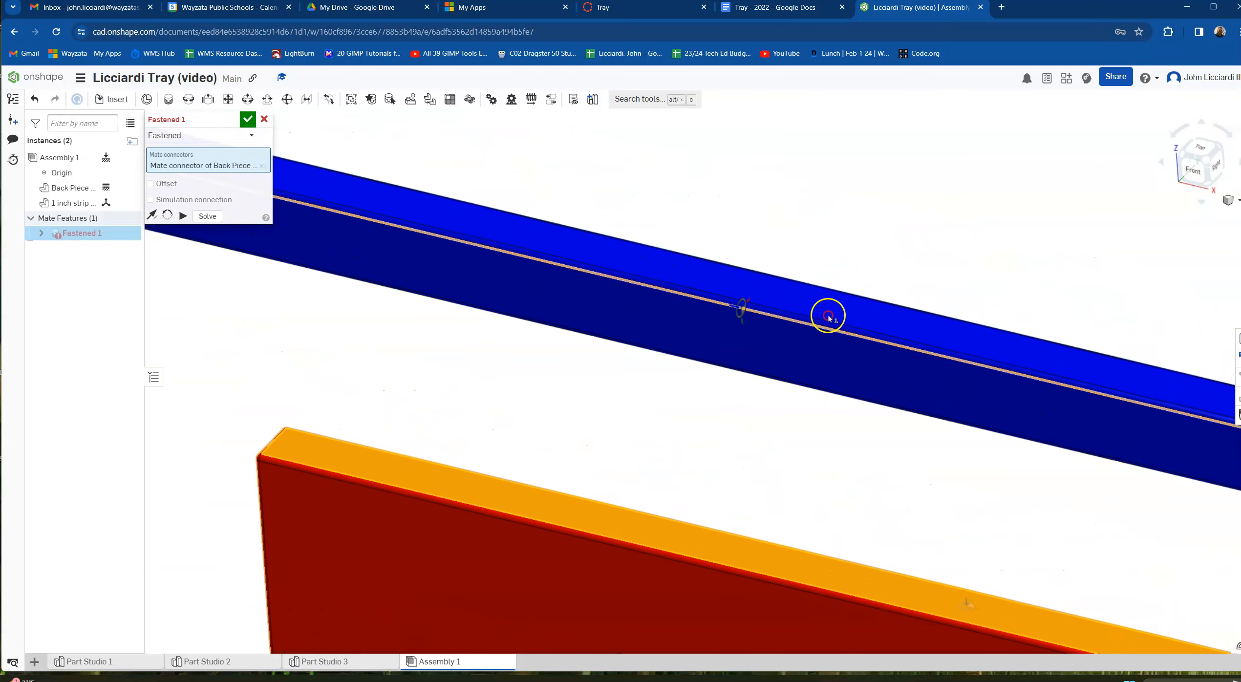
middle_click_drag(828, 316, 845, 353)
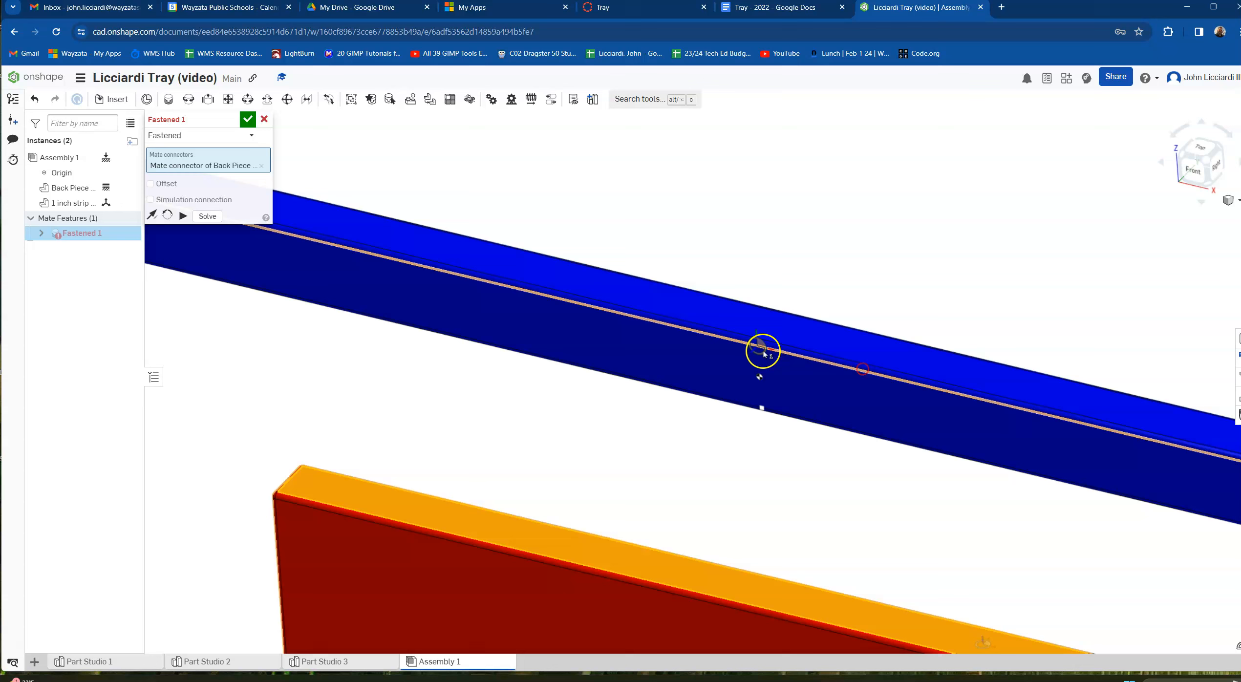
left_click(774, 329)
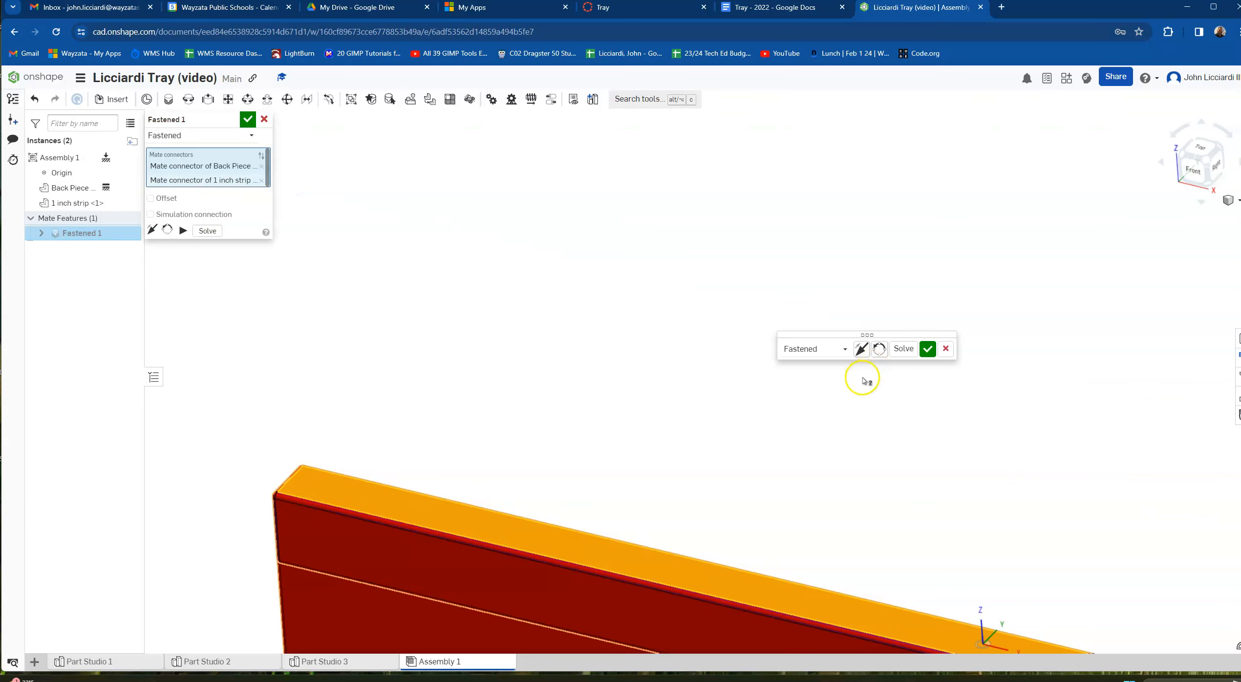
Step: Flip the mate's primary axis so the strip sits on top of the back piece, and accept the mate
middle_click_drag(990, 405, 796, 258)
left_click_drag(877, 334, 1018, 207)
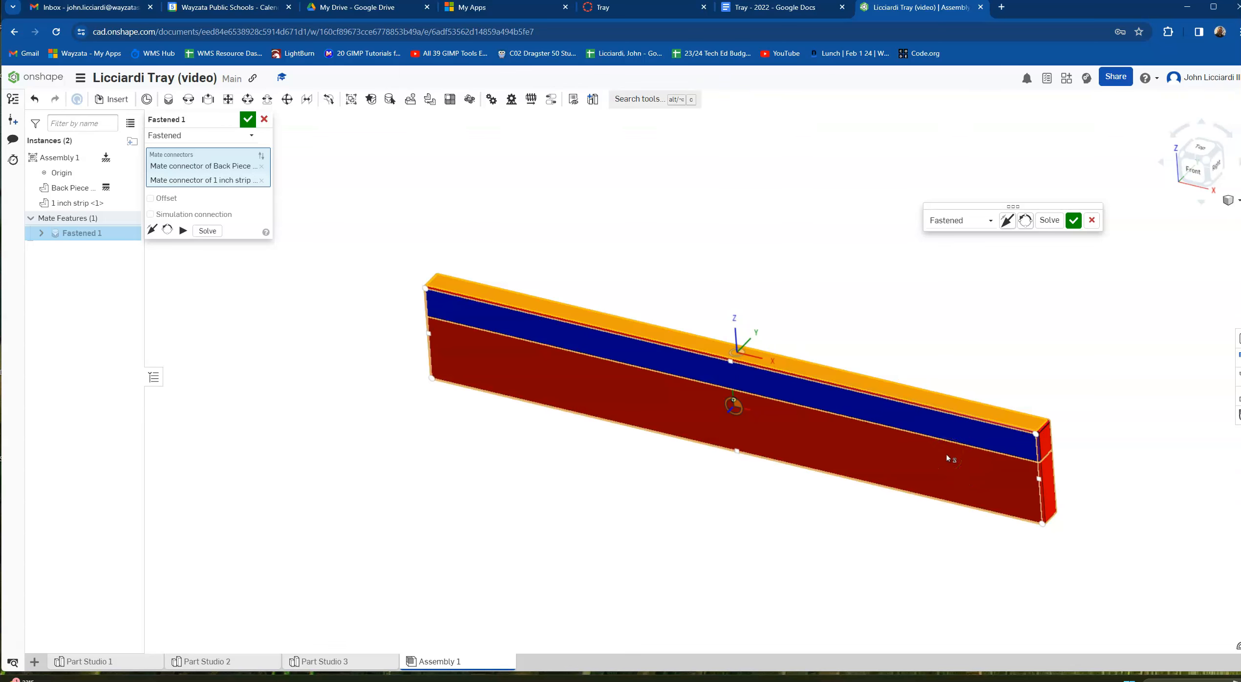
left_click(1007, 221)
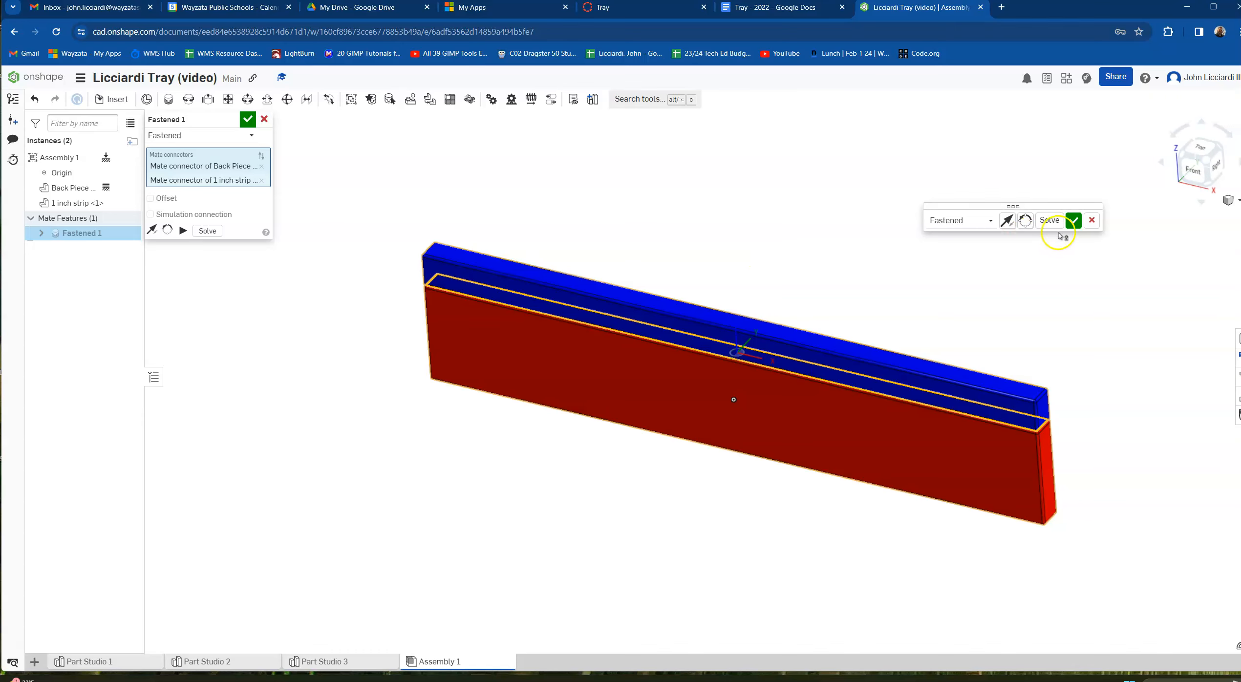
left_click(1073, 220)
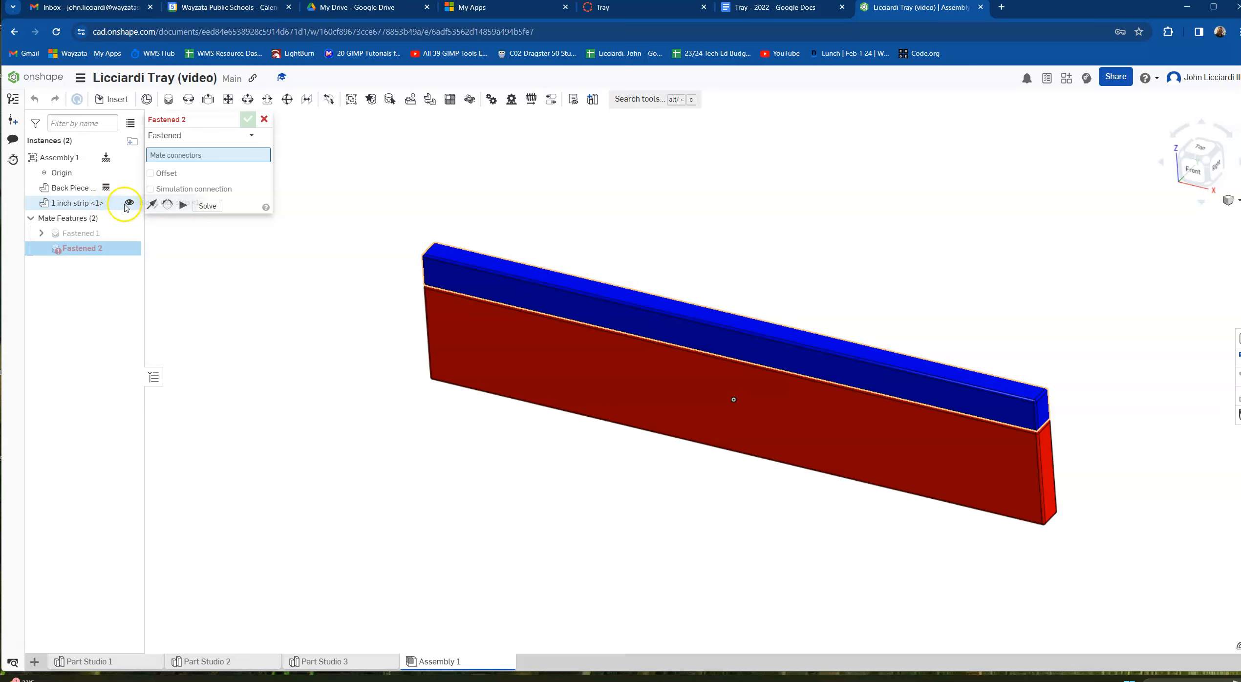
left_click(268, 120)
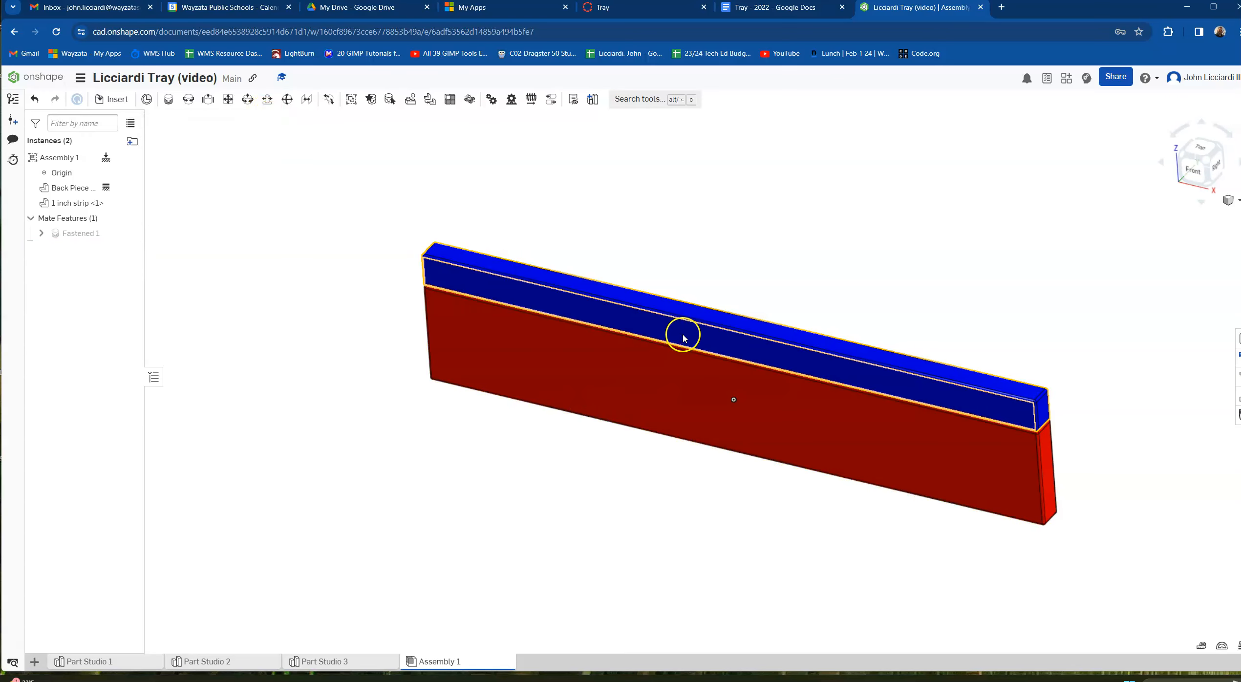
Step: Test the Fastened mate by trying to move the blue strip and the red back piece
left_click_drag(683, 336, 886, 183)
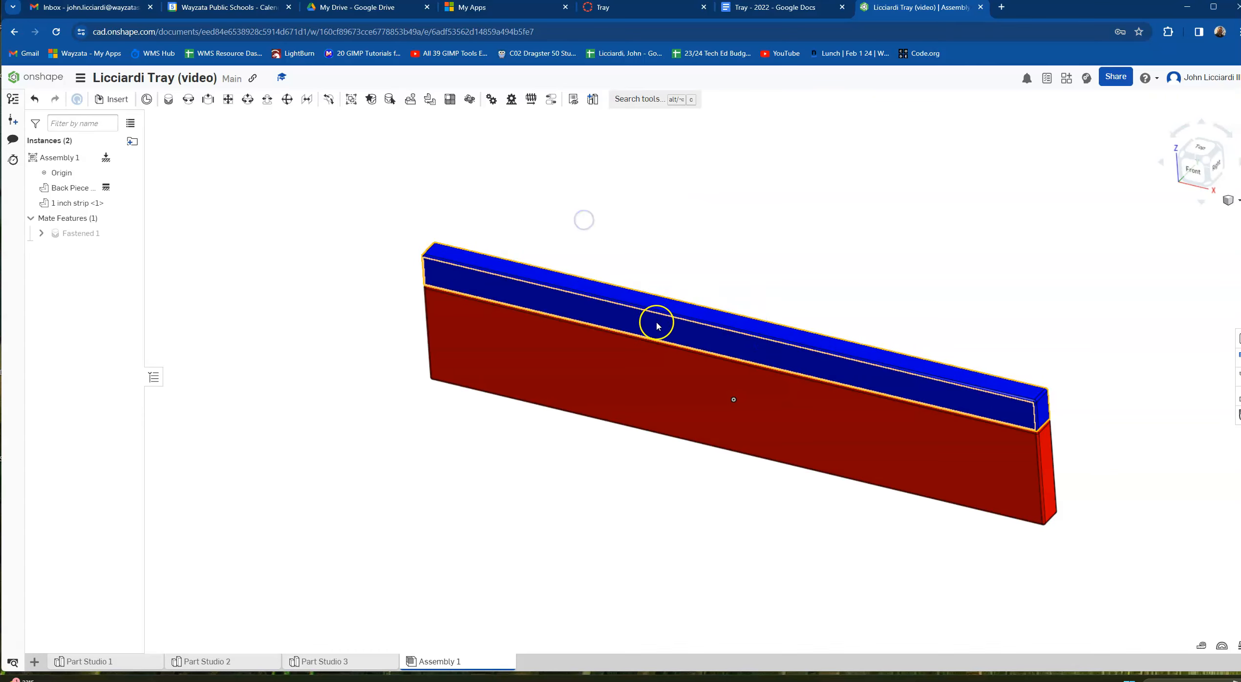
left_click_drag(606, 323, 927, 202)
left_click_drag(822, 351, 786, 253)
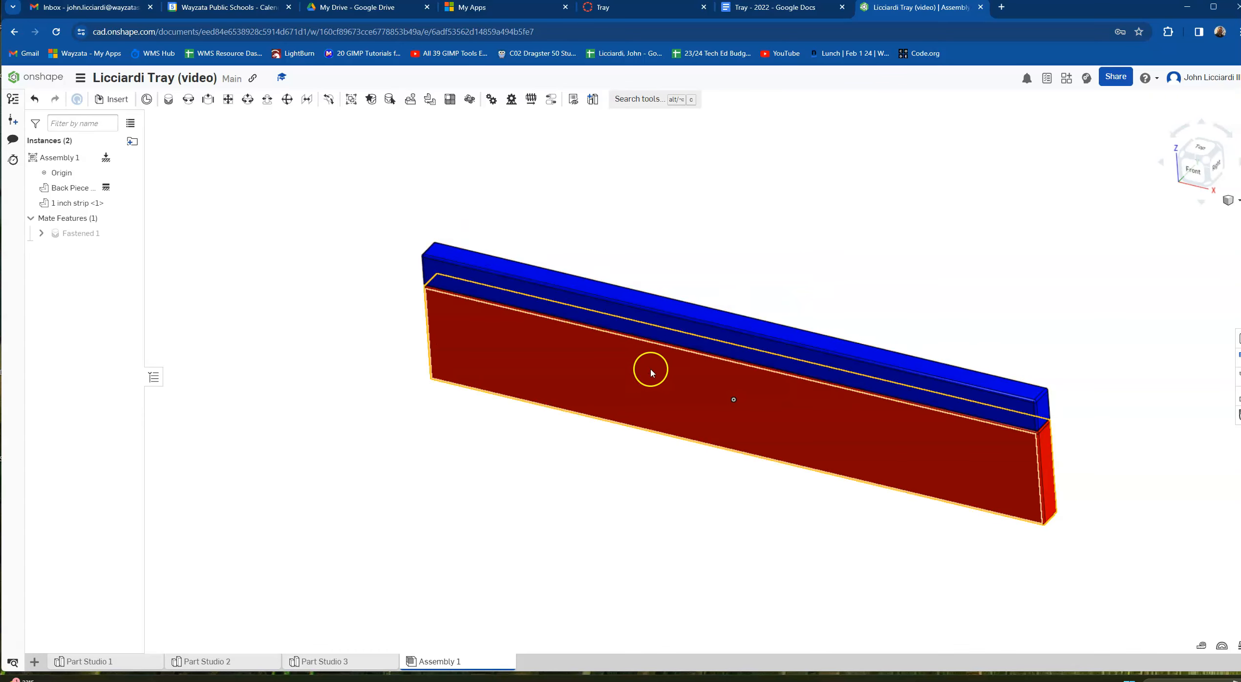
scroll(655, 390, "down", 2)
scroll(655, 397, "up", 1)
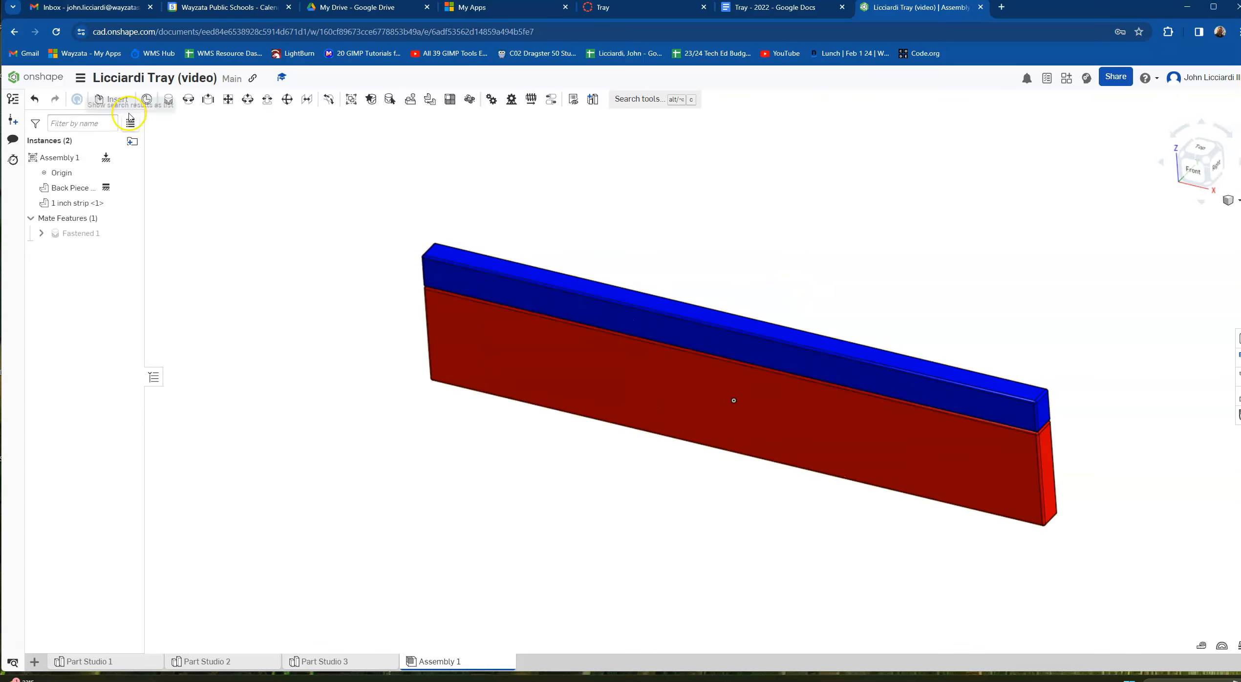
Step: Insert a second Back Piece from Part Studio 1 and place it above the blue strip
left_click(111, 99)
left_click(215, 264)
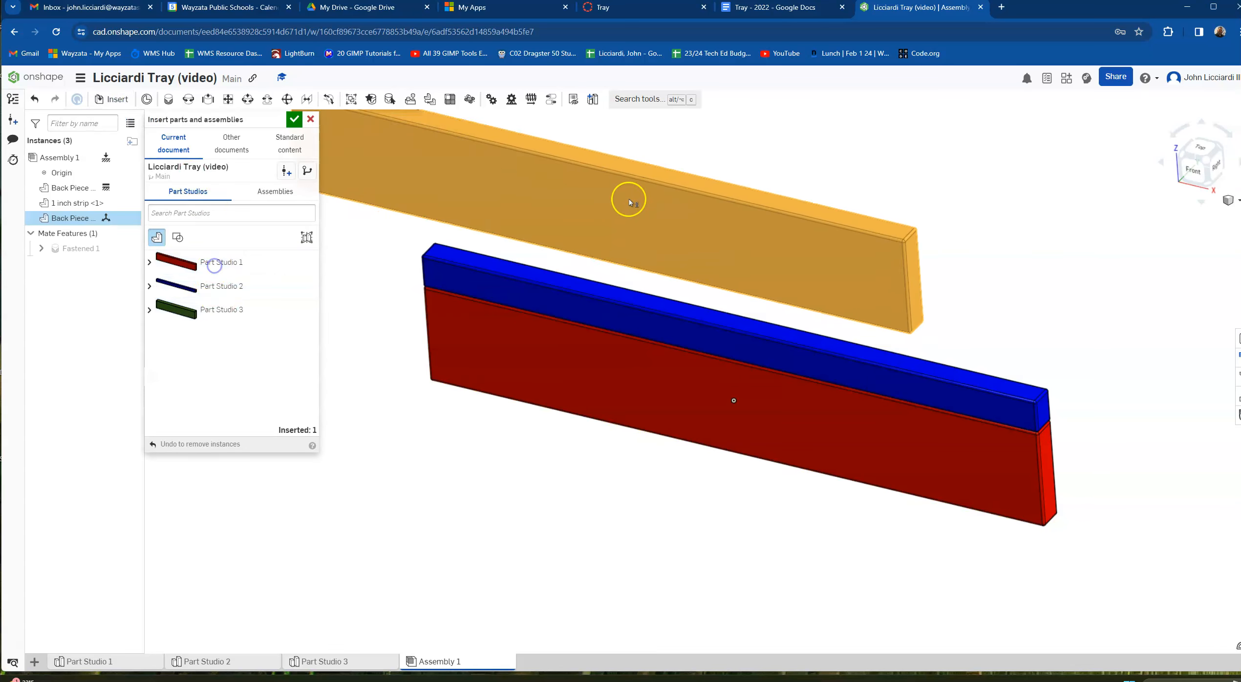
left_click(825, 189)
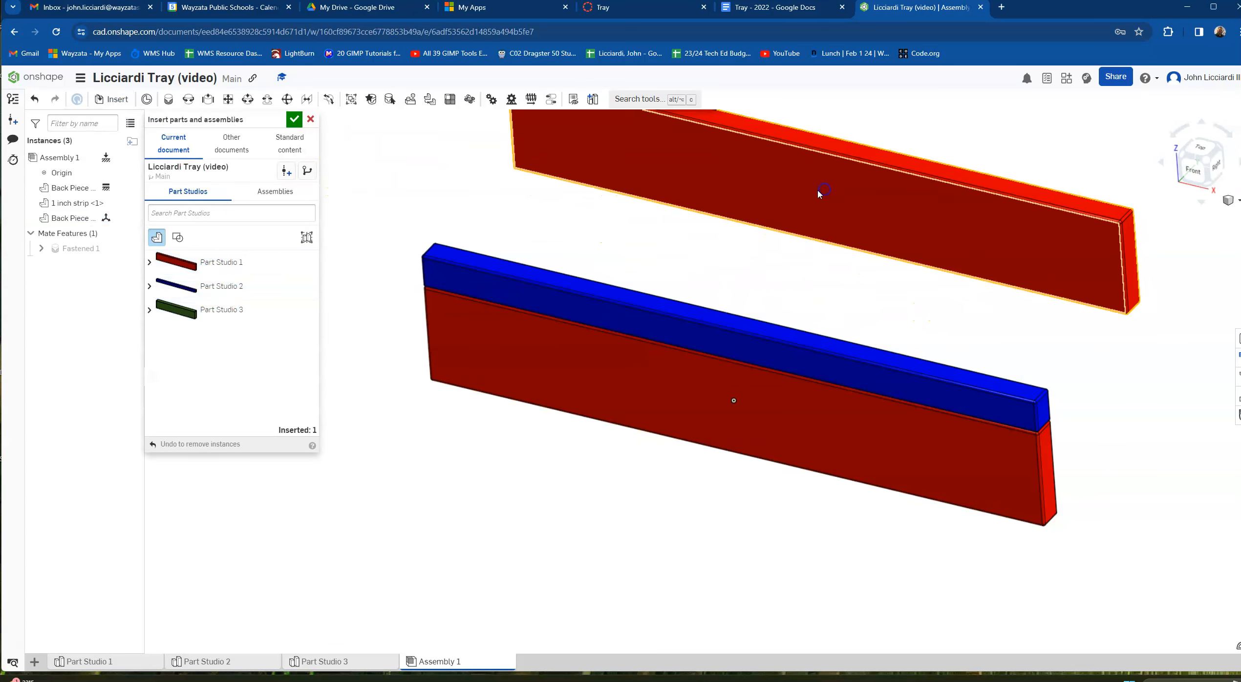
left_click(297, 121)
Step: Create a Fastened mate between the centre of the 1 inch strip's top face and the centre of the second back piece's top face
left_click(169, 100)
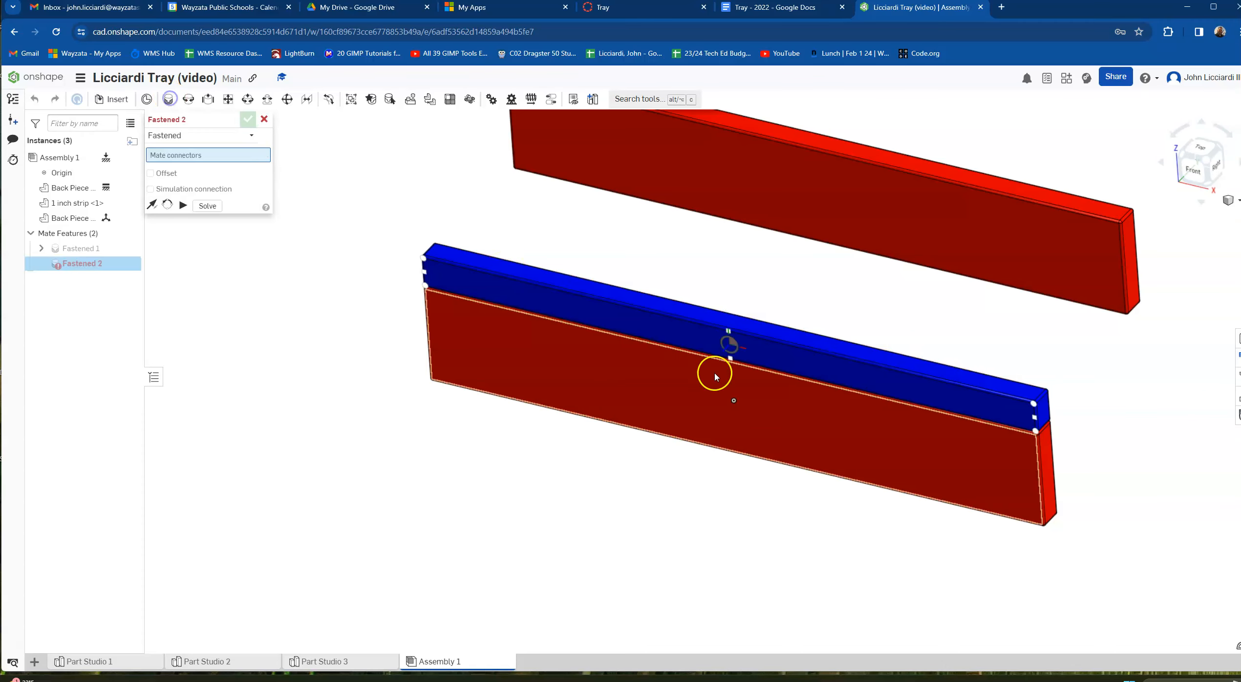
scroll(714, 376, "up", 5)
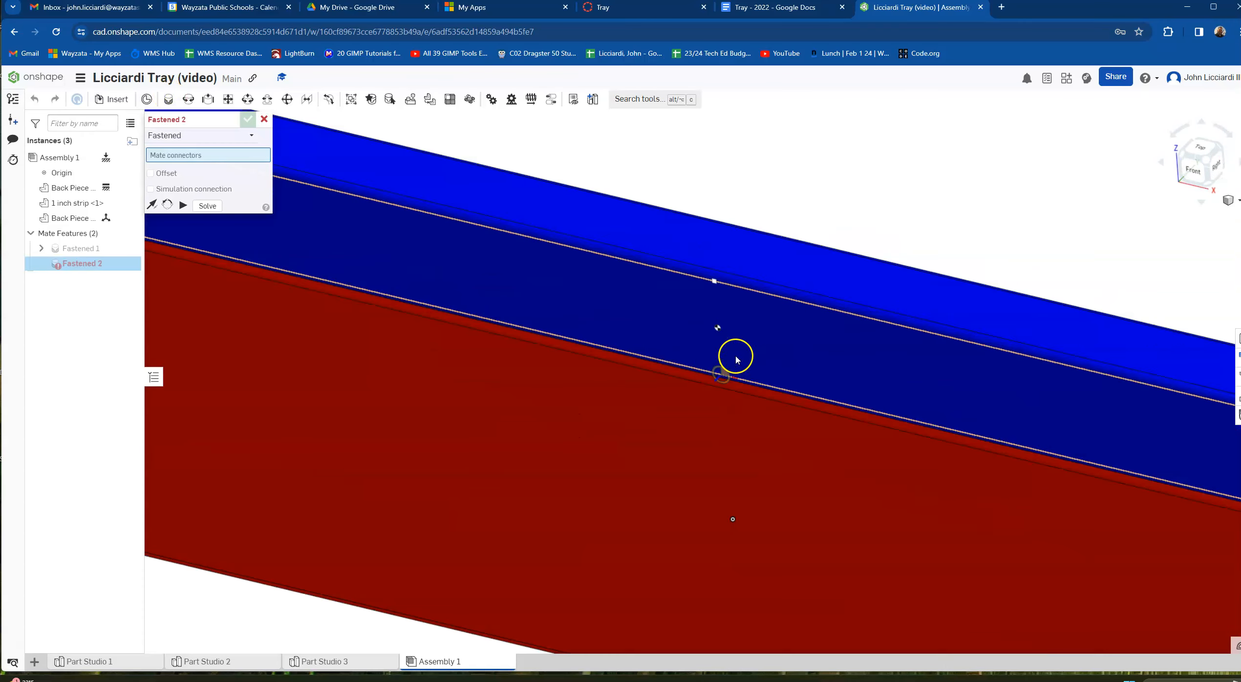
left_click(736, 251)
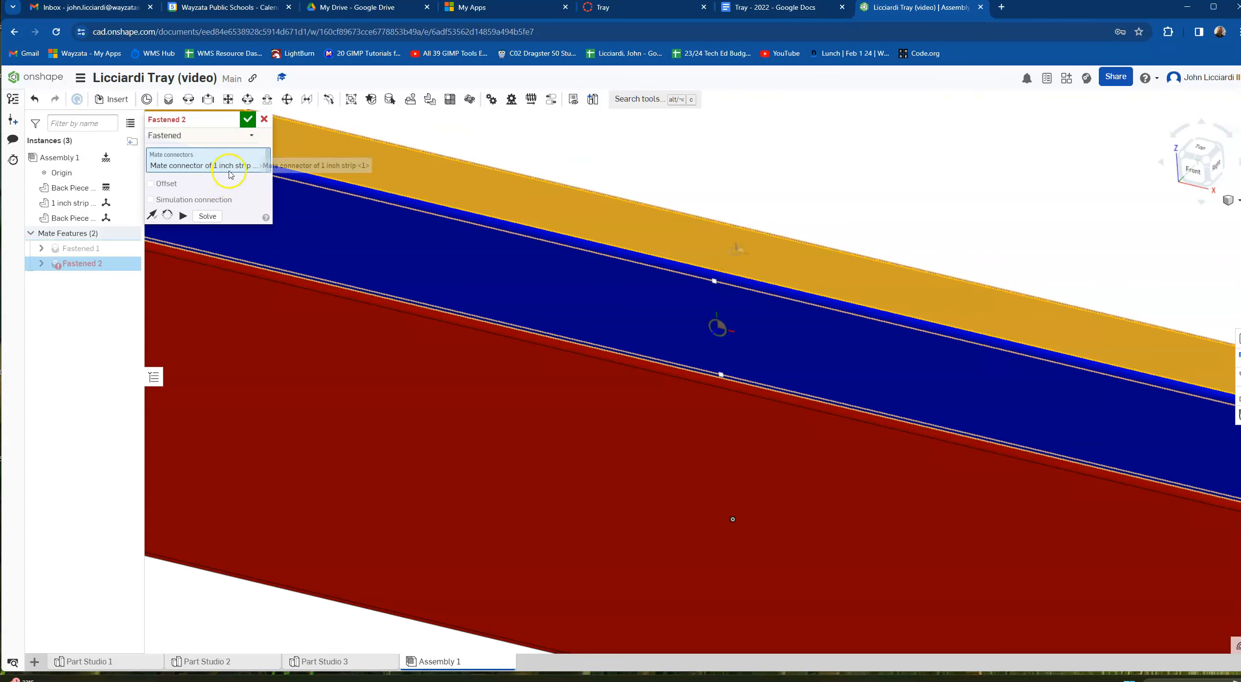
scroll(754, 230, "down", 6)
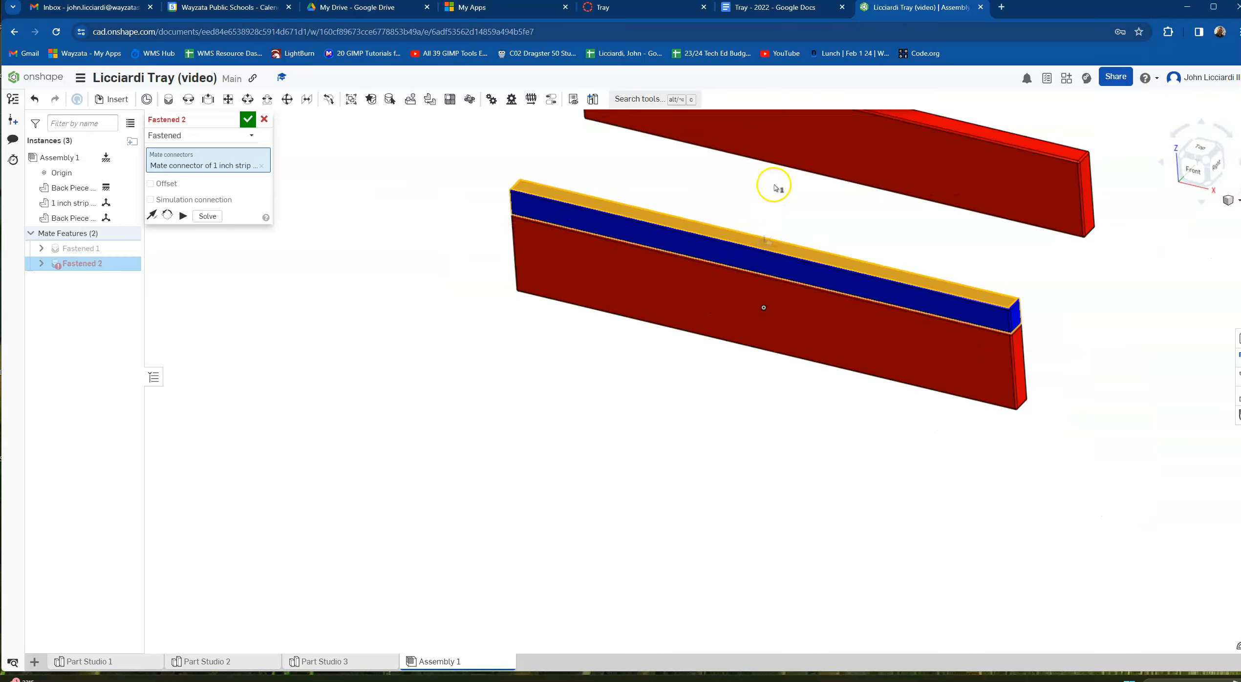
middle_click_drag(766, 337, 758, 377)
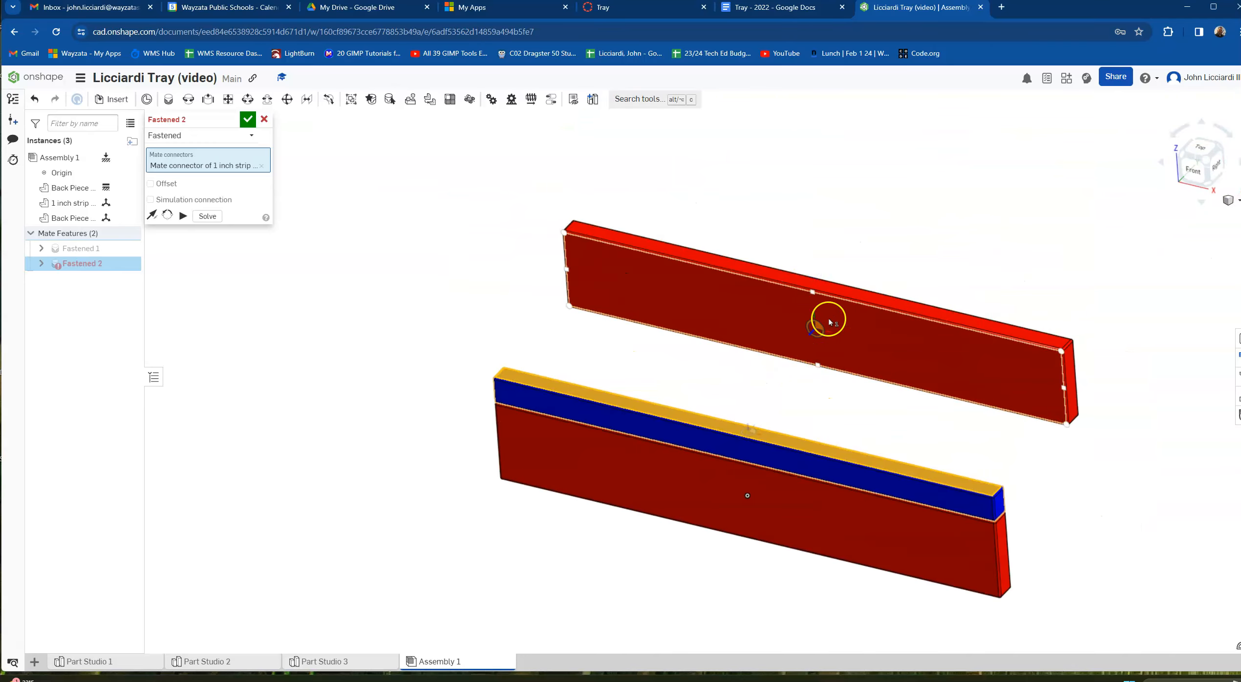
scroll(826, 285, "up", 8)
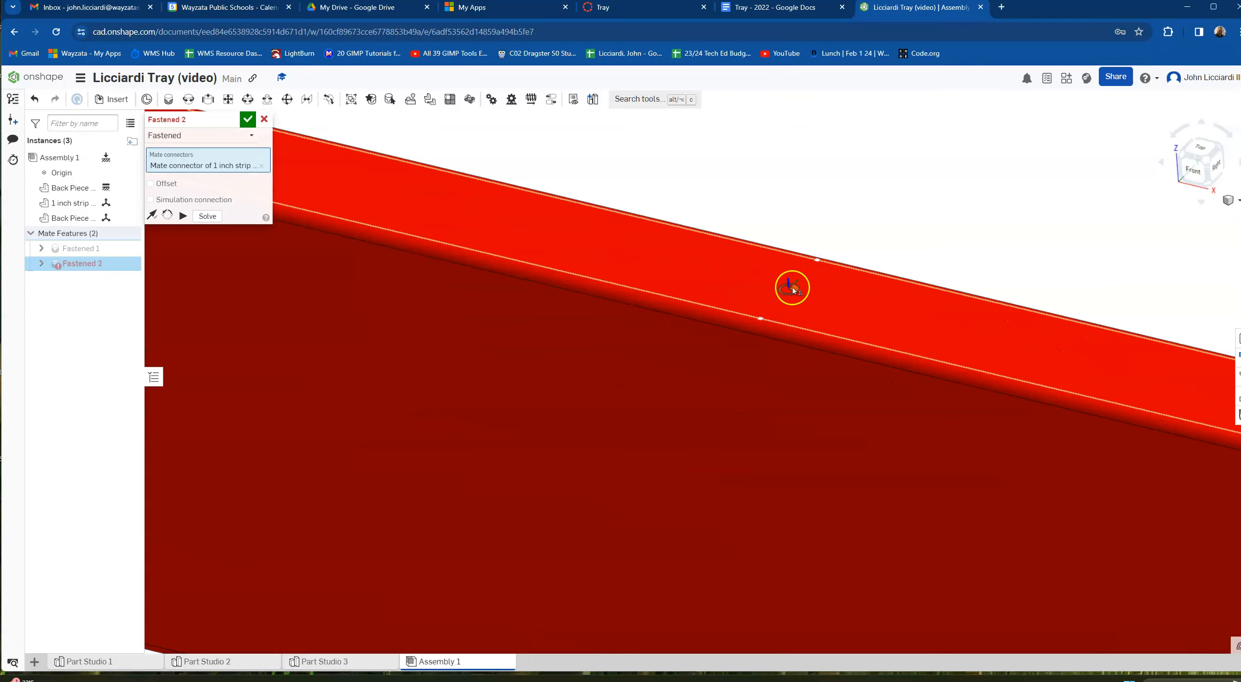
left_click(793, 290)
Step: Flip the mate's primary axis so the second back piece sits on top of the blue strip, accept it, and leave the mate command
scroll(767, 371, "down", 6)
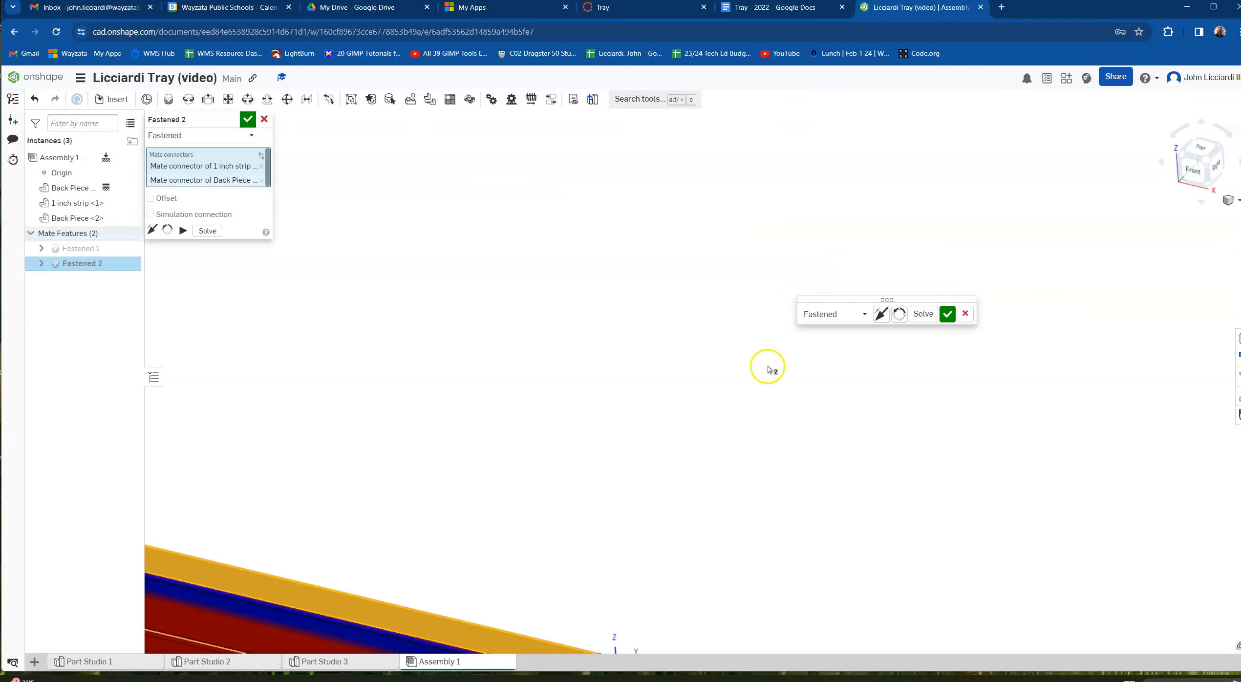
middle_click_drag(748, 391, 684, 275)
scroll(683, 276, "up", 5)
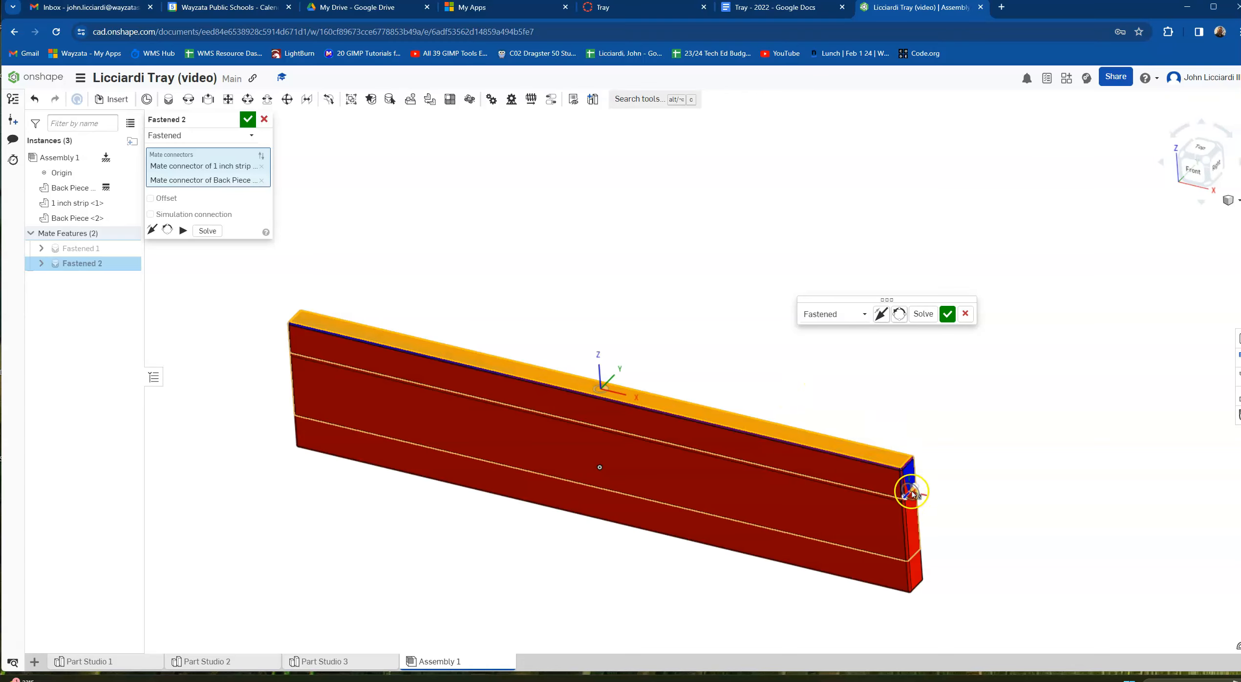
left_click(882, 313)
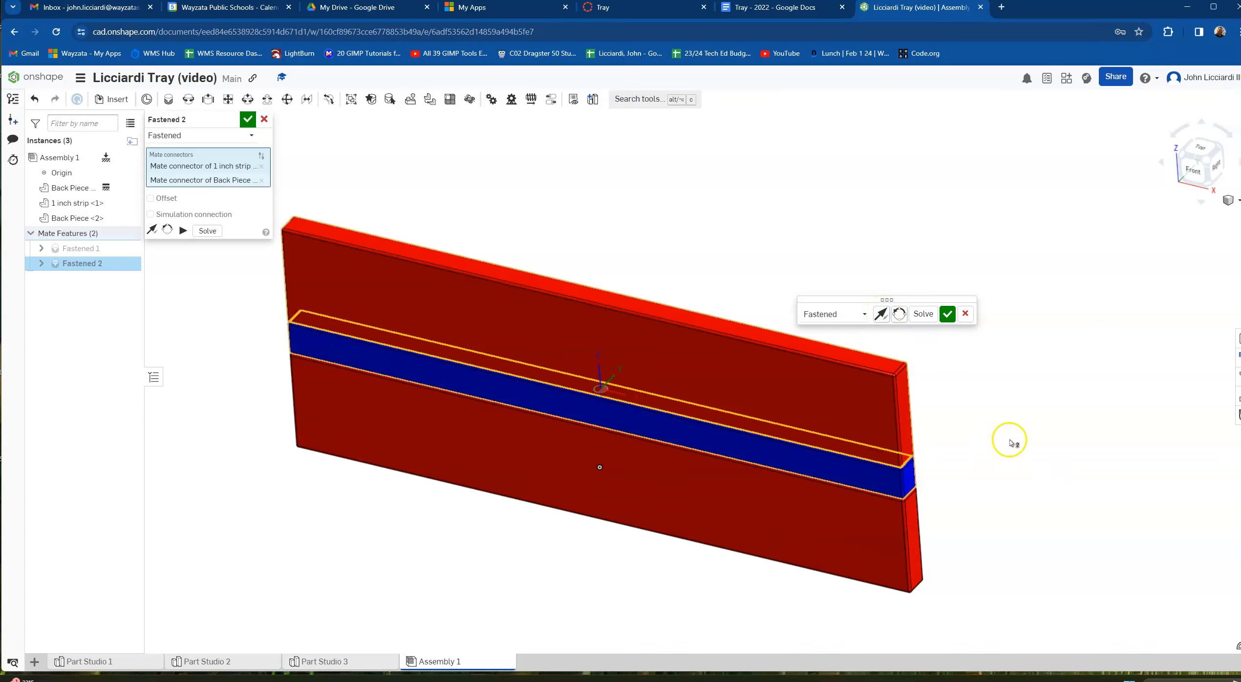
left_click(947, 314)
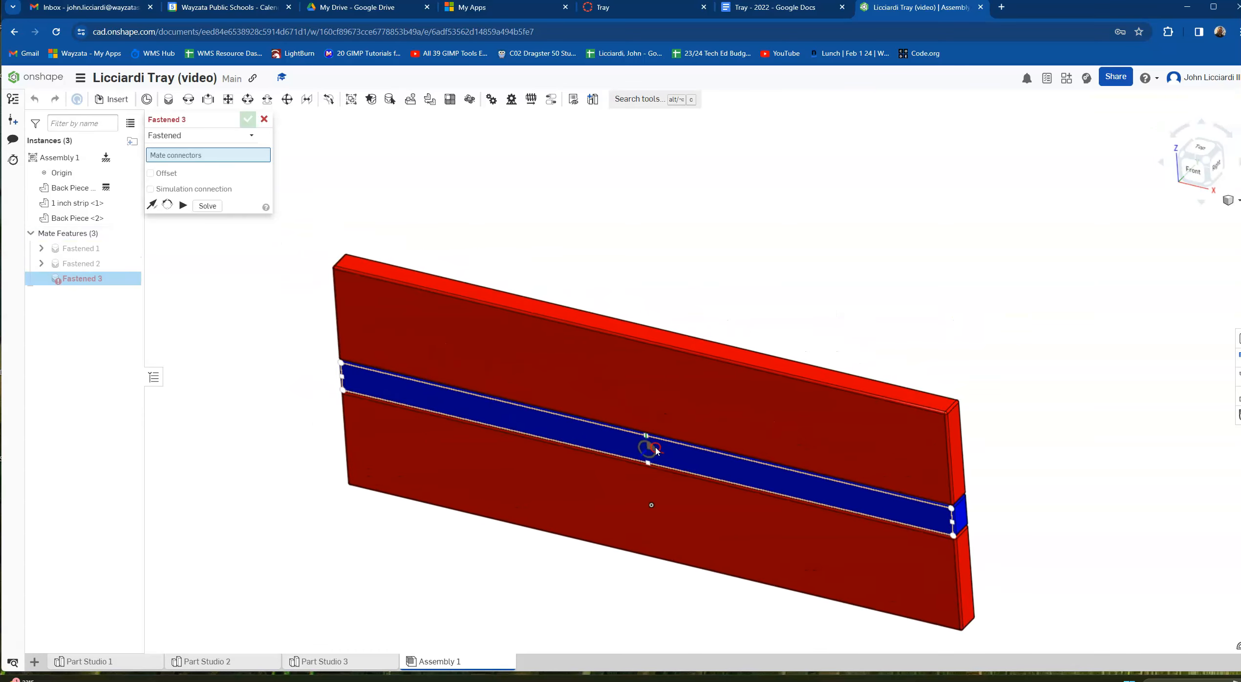
right_click_drag(705, 343, 682, 333)
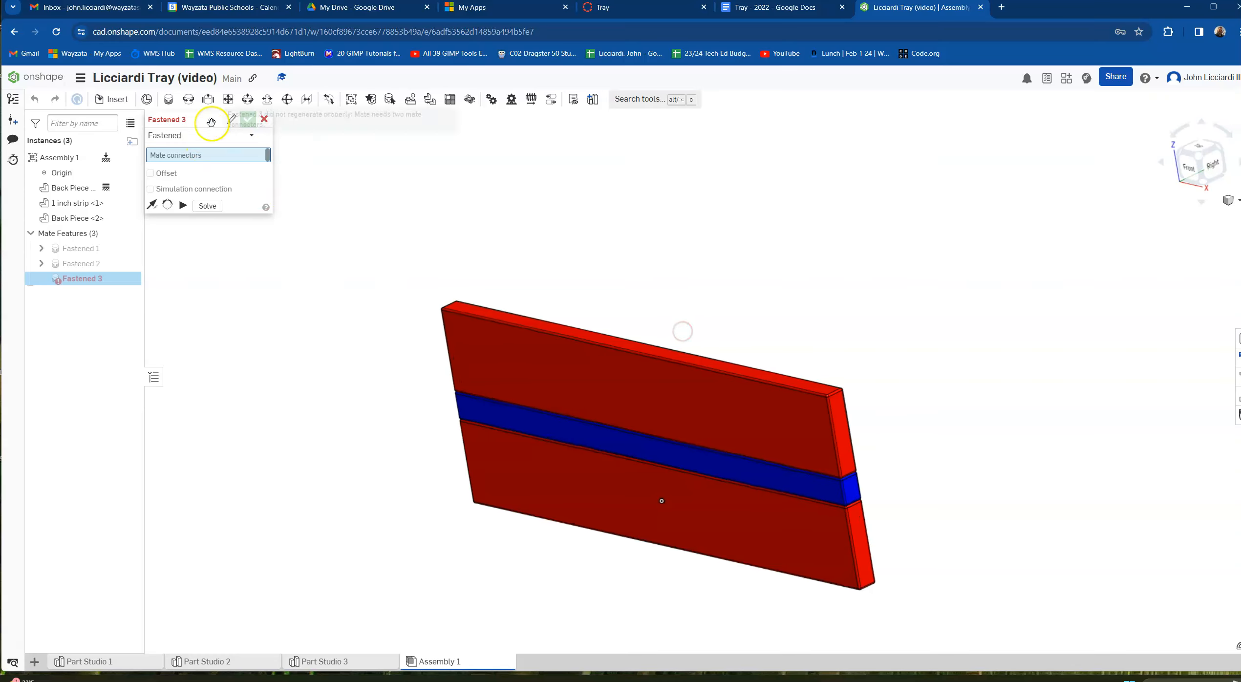
left_click(265, 119)
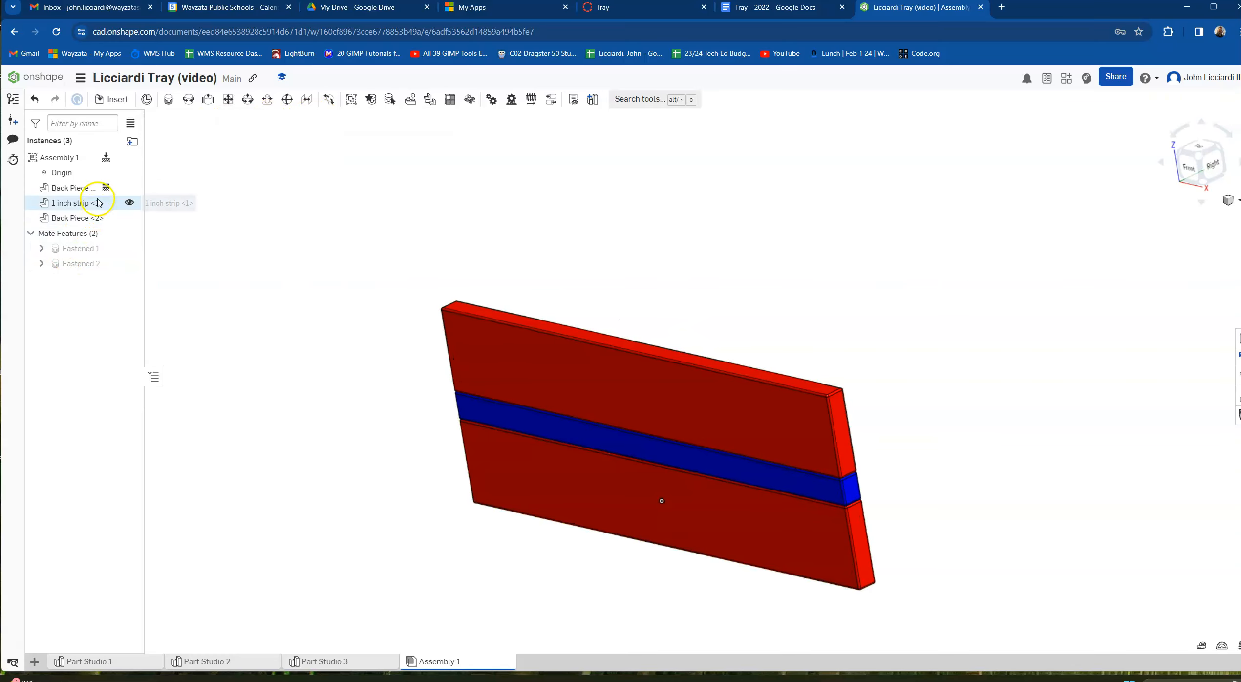